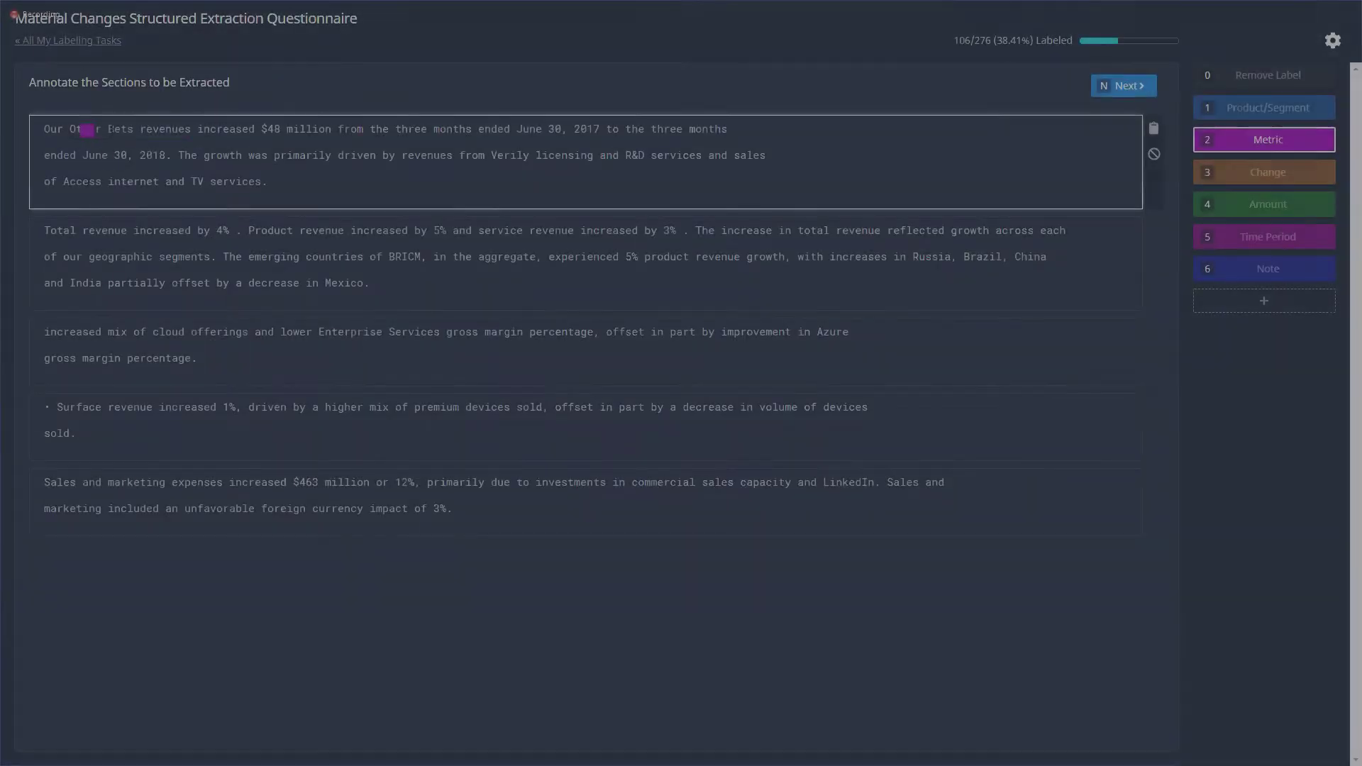
Tag phrases in the revenue sentence, marking the period phrase as Time Period.
{"action": "left_click_drag", "start_coordinate": [70, 130], "coordinate": [254, 129]}
{"action": "left_click_drag", "start_coordinate": [262, 129], "coordinate": [168, 155]}
{"action": "left_click", "coordinate": [1333, 41]}
Show the sentence's predicted labels and search the t-SNE map for 'curr'.
{"action": "left_click", "coordinate": [1351, 32]}
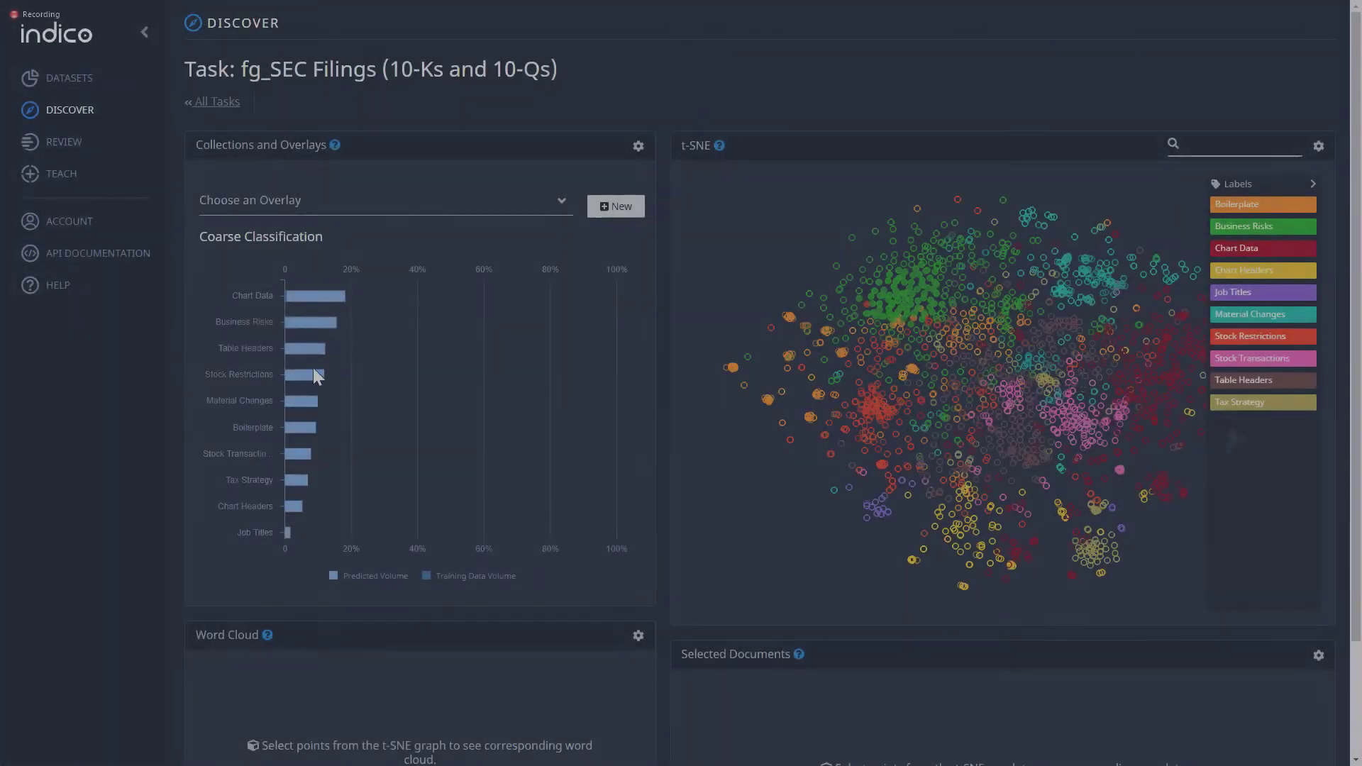
{"action": "left_click", "coordinate": [1201, 147]}
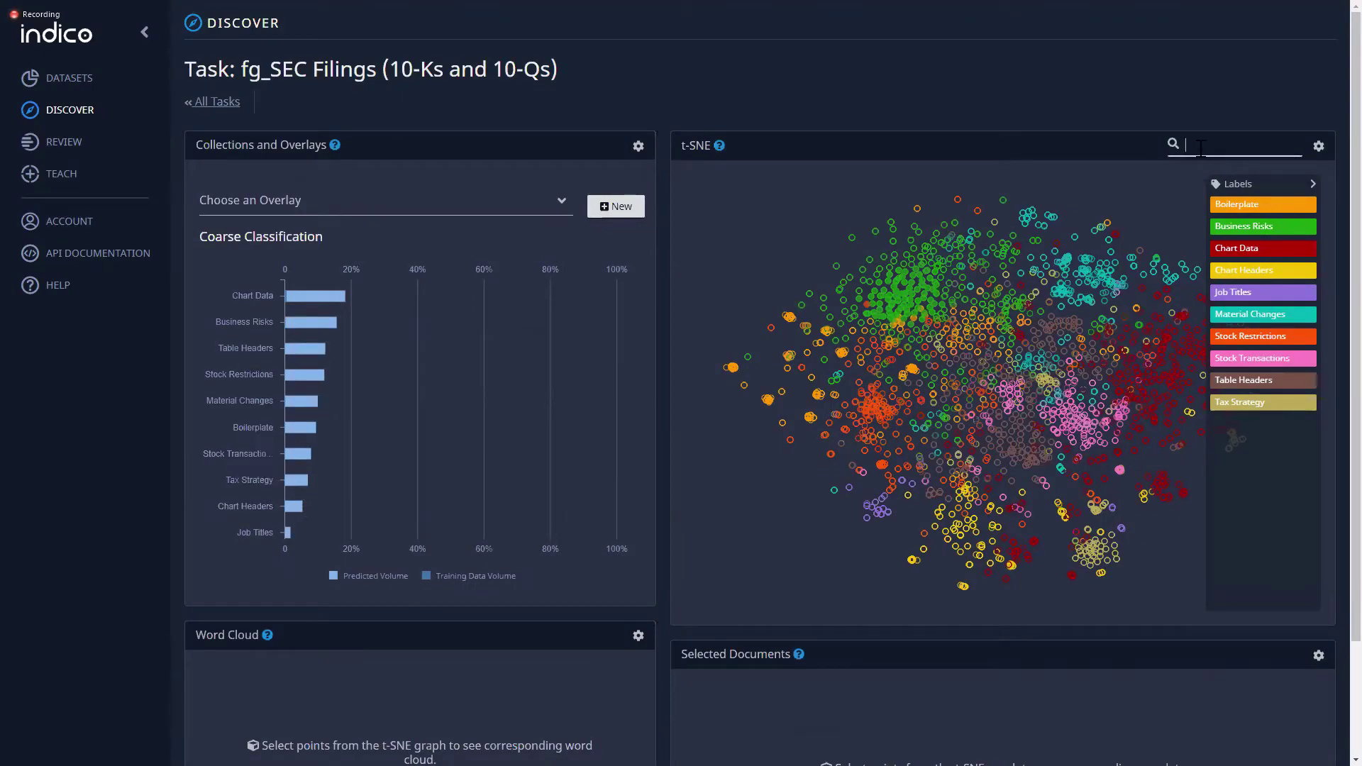
{"action": "type", "text": "curr"}
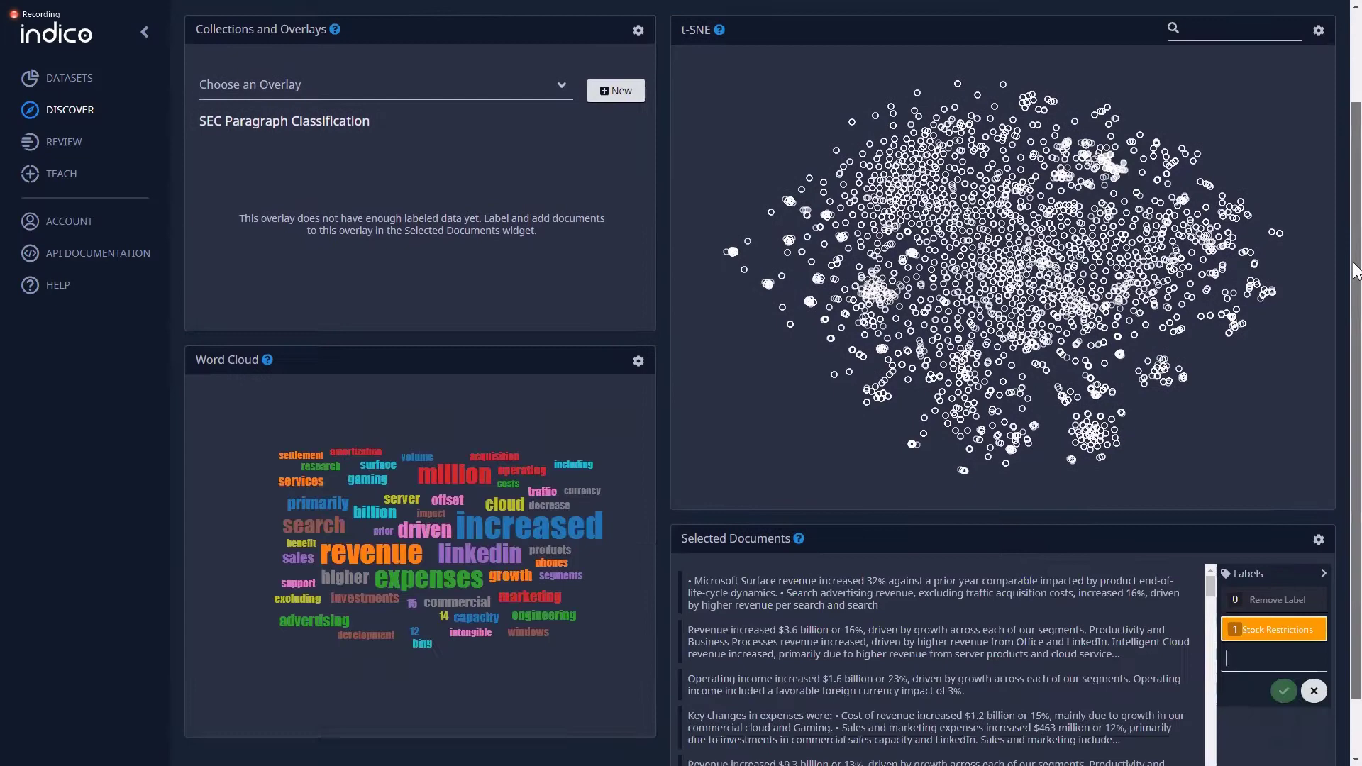
Create a Material Changes label and add the labeled paragraphs to the overlay.
{"action": "scroll", "coordinate": [993, 426], "scroll_direction": "down", "scroll_amount": 2}
{"action": "type", "text": "Malerial Changes"}
{"action": "key", "text": "Return"}
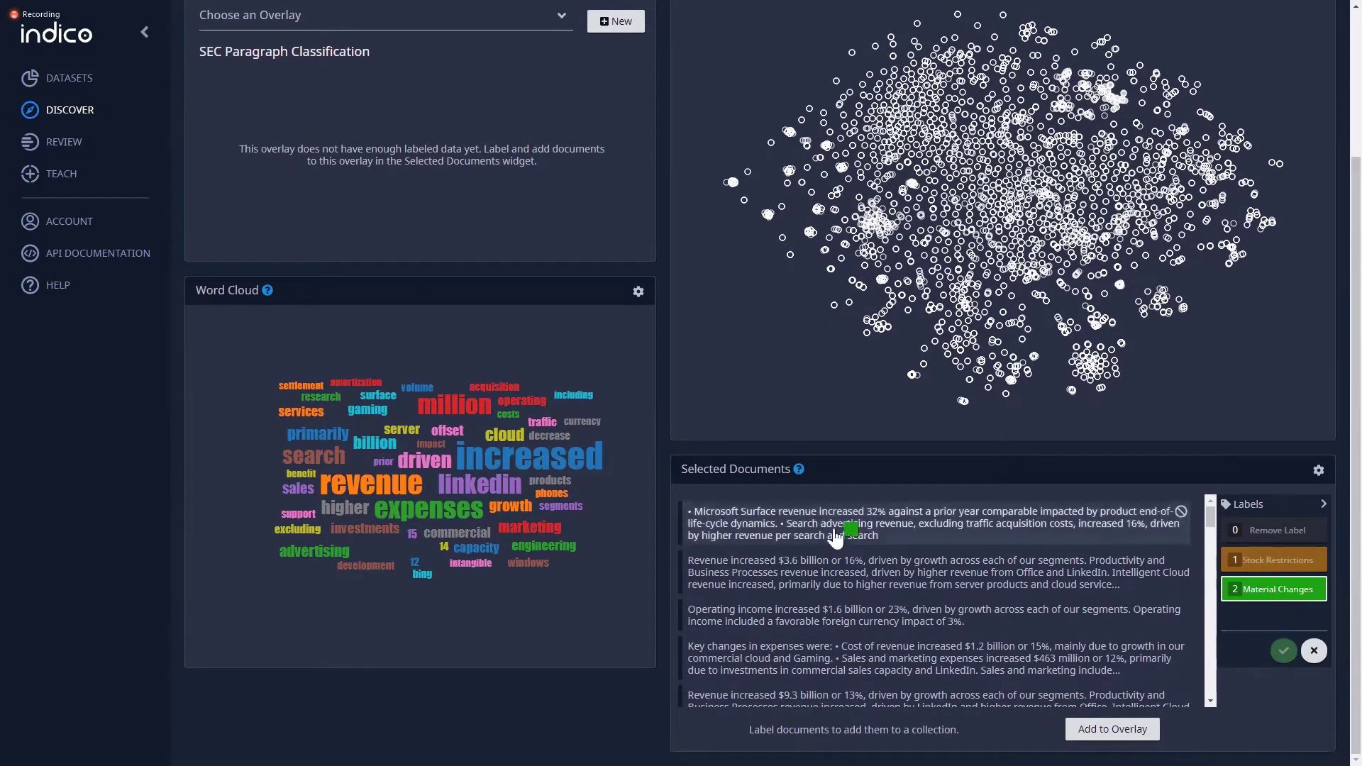
{"action": "scroll", "coordinate": [1163, 638], "scroll_direction": "down", "scroll_amount": 5}
{"action": "scroll", "coordinate": [1164, 703], "scroll_direction": "down", "scroll_amount": 6}
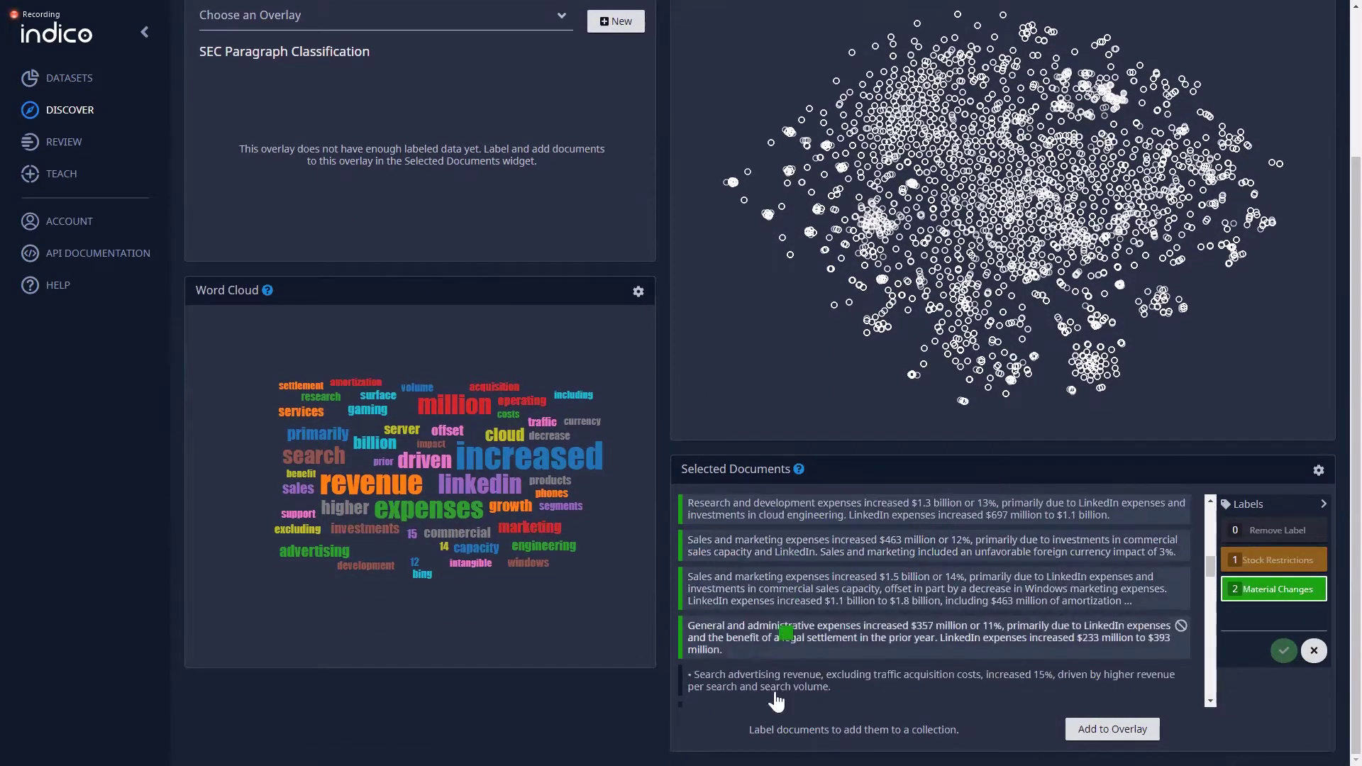
{"action": "scroll", "coordinate": [1028, 674], "scroll_direction": "down", "scroll_amount": 8}
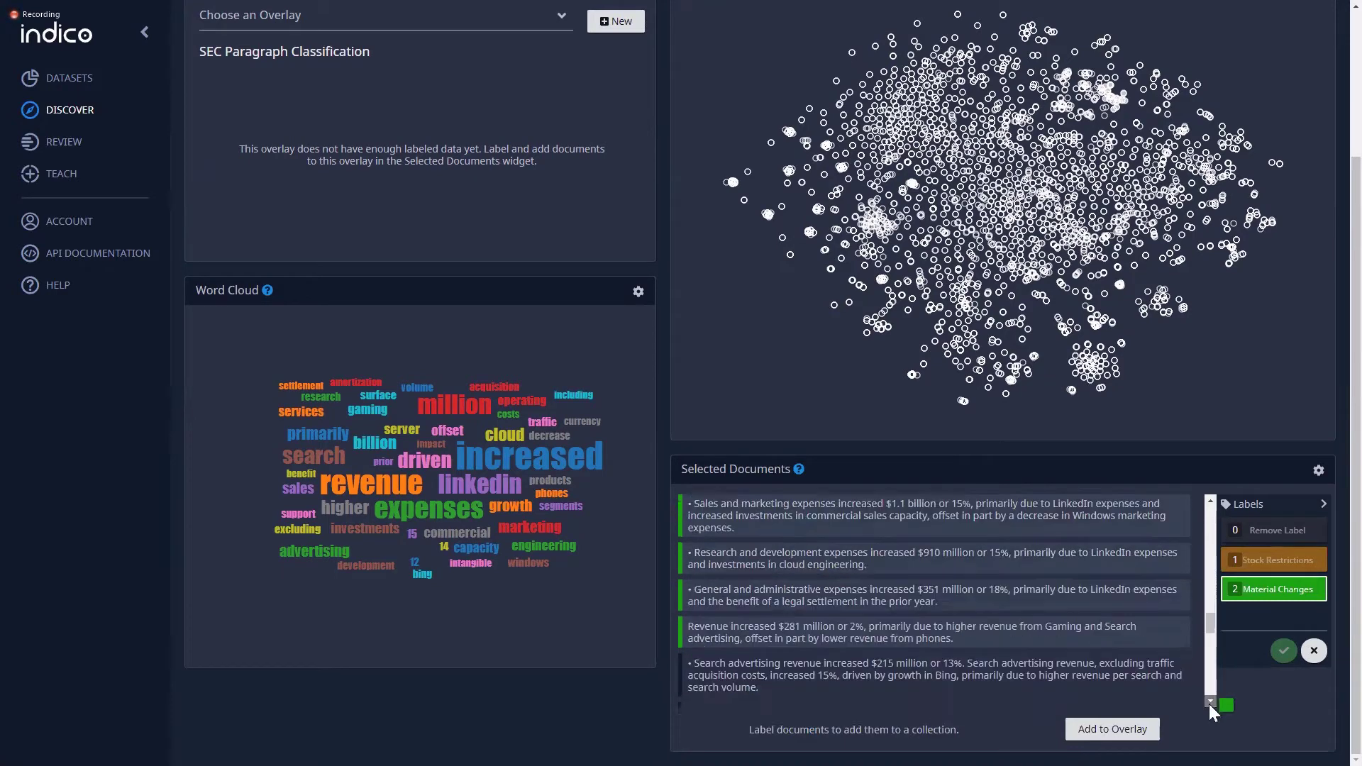
{"action": "left_click", "coordinate": [1116, 731]}
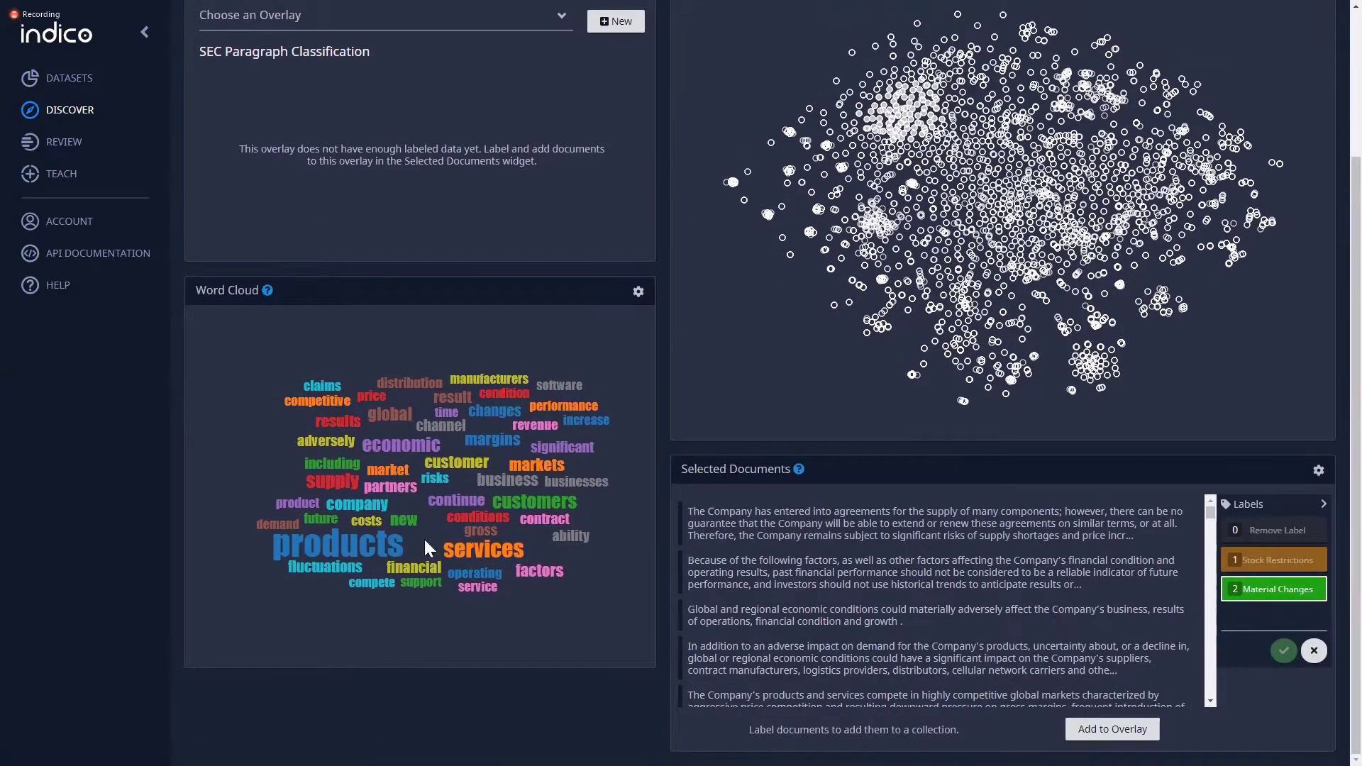
Create a Business Risk label and mark three paragraphs with it.
{"action": "left_click", "coordinate": [1270, 621]}
{"action": "type", "text": "Business Risk"}
{"action": "key", "text": "Return"}
{"action": "left_click", "coordinate": [815, 695]}
{"action": "scroll", "coordinate": [780, 639], "scroll_direction": "down", "scroll_amount": 2}
{"action": "left_click", "coordinate": [746, 622]}
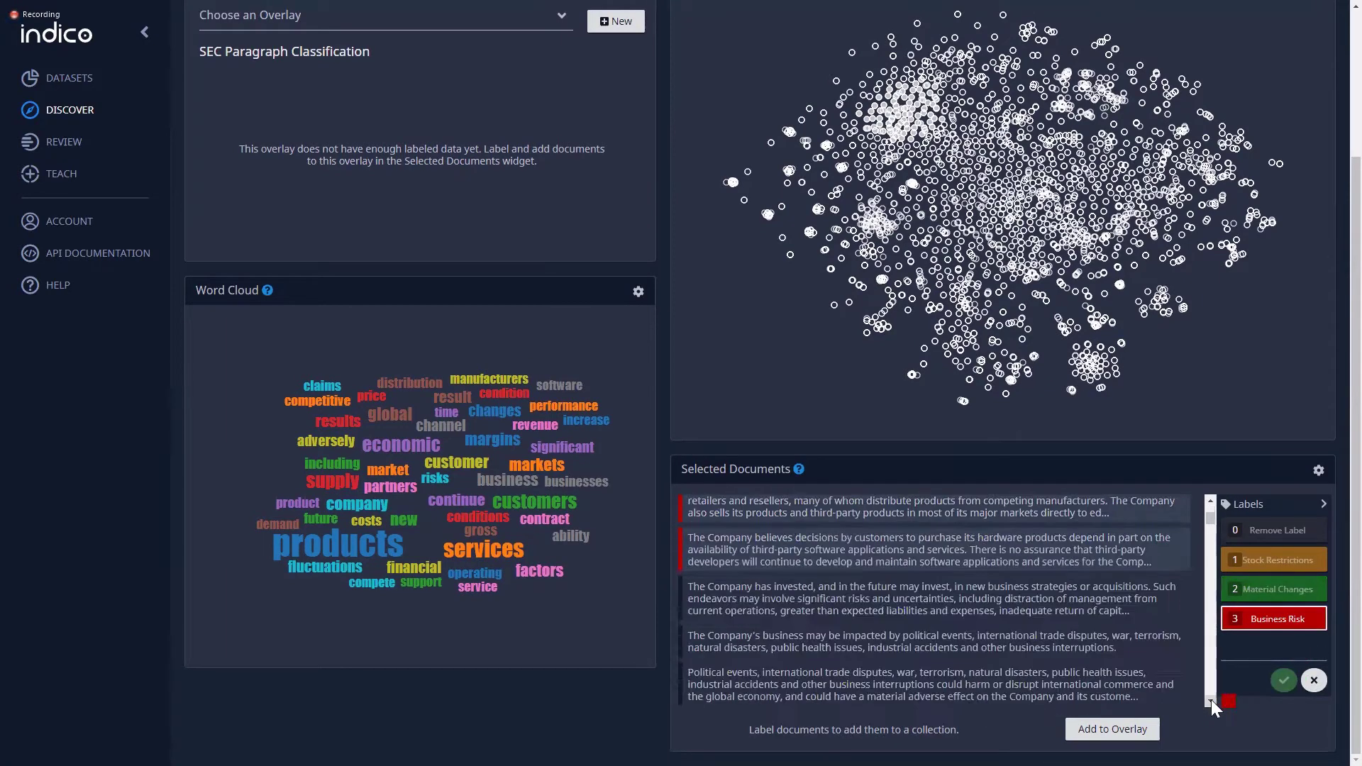
{"action": "left_click", "coordinate": [780, 660]}
Mark one more paragraph as Business Risk, submit the labels, and retrain the model.
{"action": "scroll", "coordinate": [816, 639], "scroll_direction": "down", "scroll_amount": 2}
{"action": "left_click", "coordinate": [846, 586]}
{"action": "scroll", "coordinate": [836, 571], "scroll_direction": "down", "scroll_amount": 3}
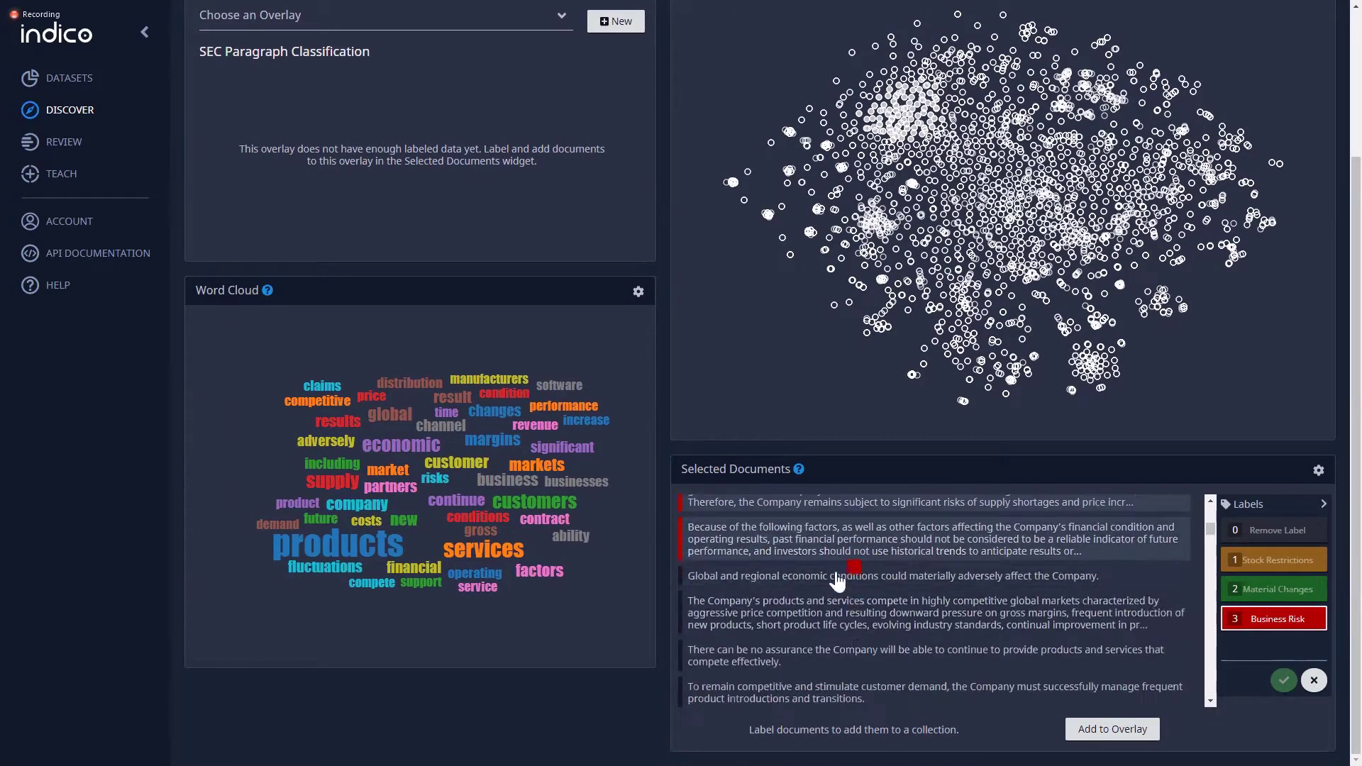
{"action": "scroll", "coordinate": [861, 577], "scroll_direction": "up", "scroll_amount": 3}
{"action": "key", "text": "Return"}
{"action": "left_click", "coordinate": [613, 147]}
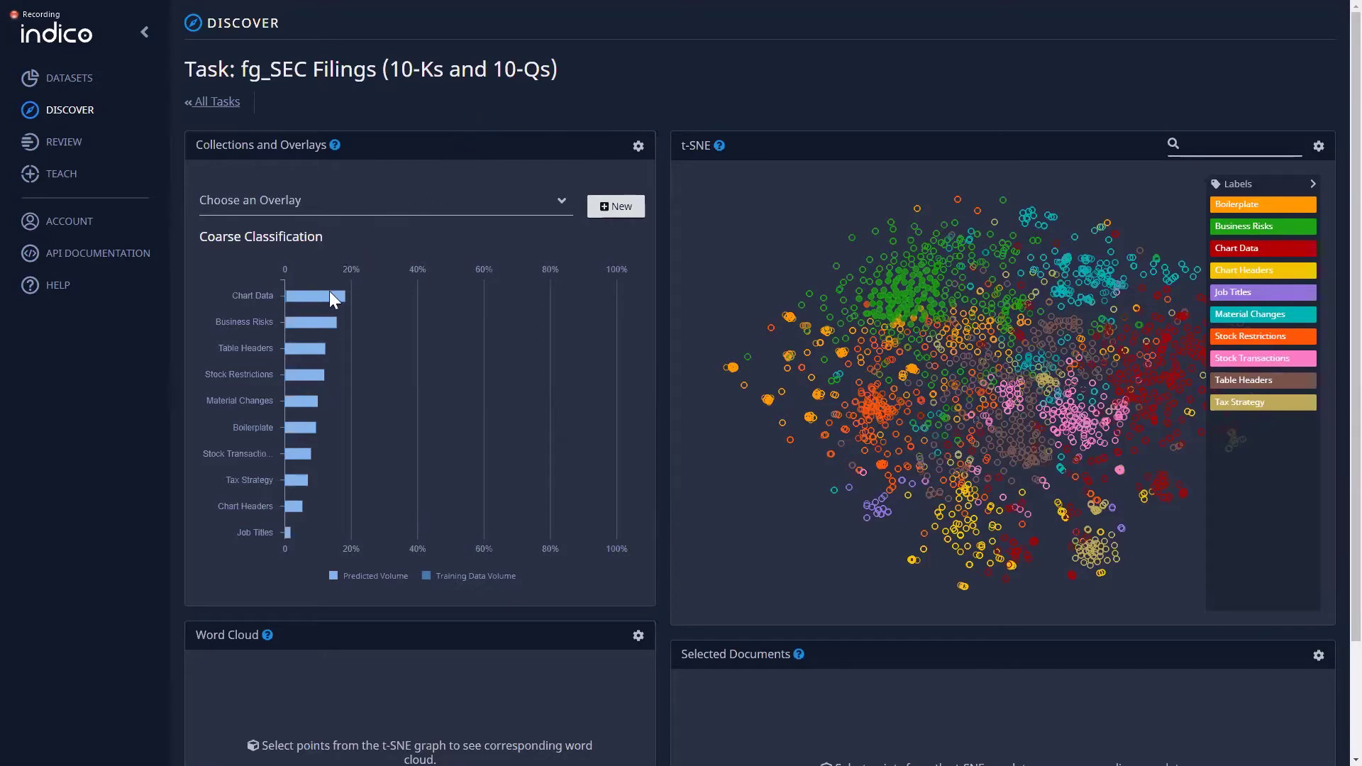
Read the volume of each Coarse Classification category bar by bar.
{"action": "mouse_move", "coordinate": [330, 292]}
{"action": "mouse_move", "coordinate": [310, 374]}
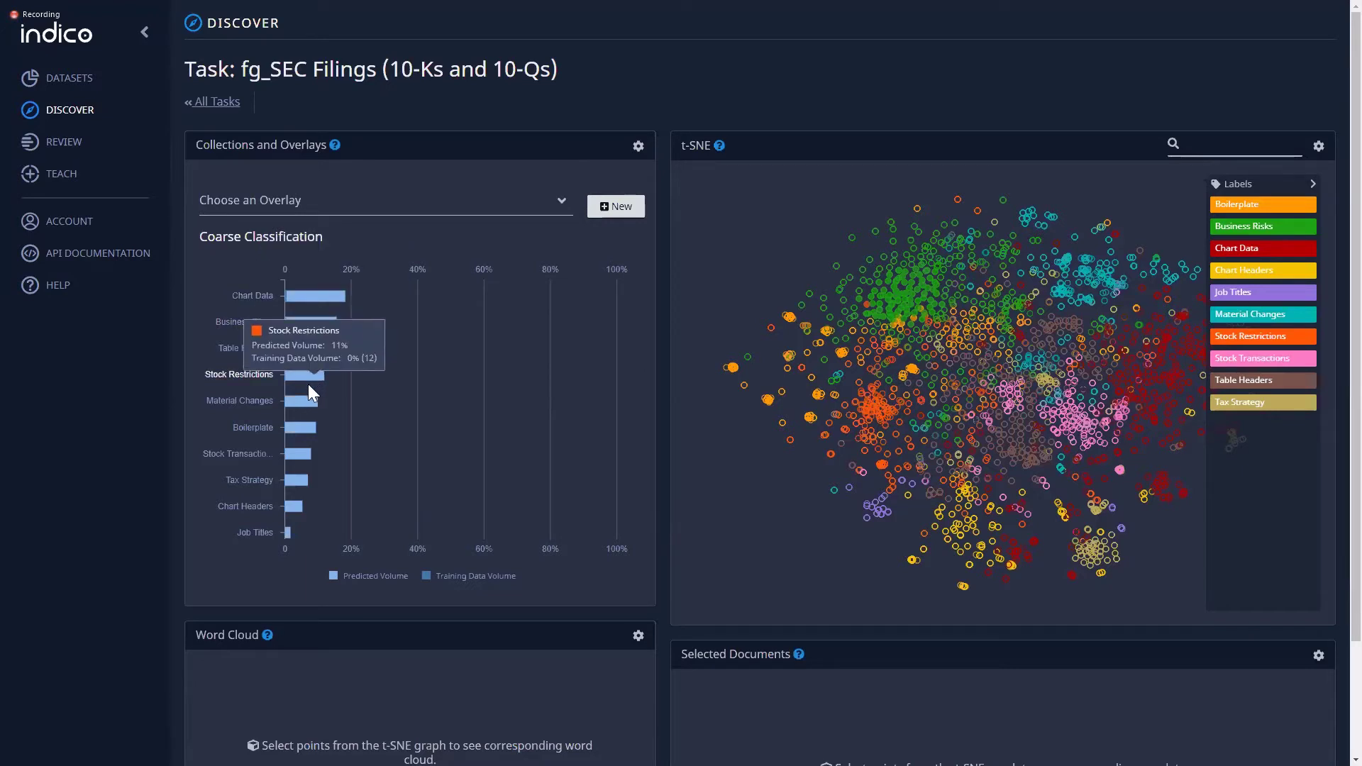
{"action": "mouse_move", "coordinate": [307, 401]}
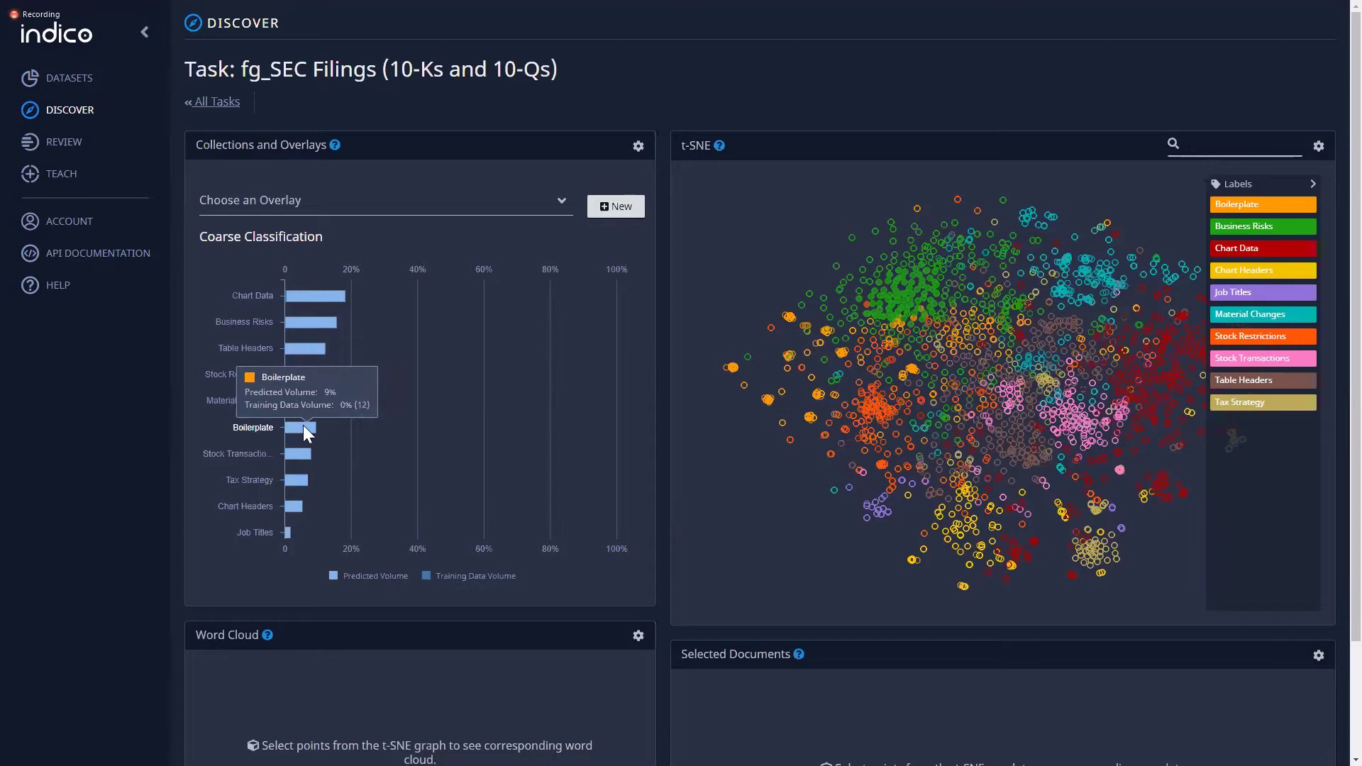
{"action": "mouse_move", "coordinate": [301, 458]}
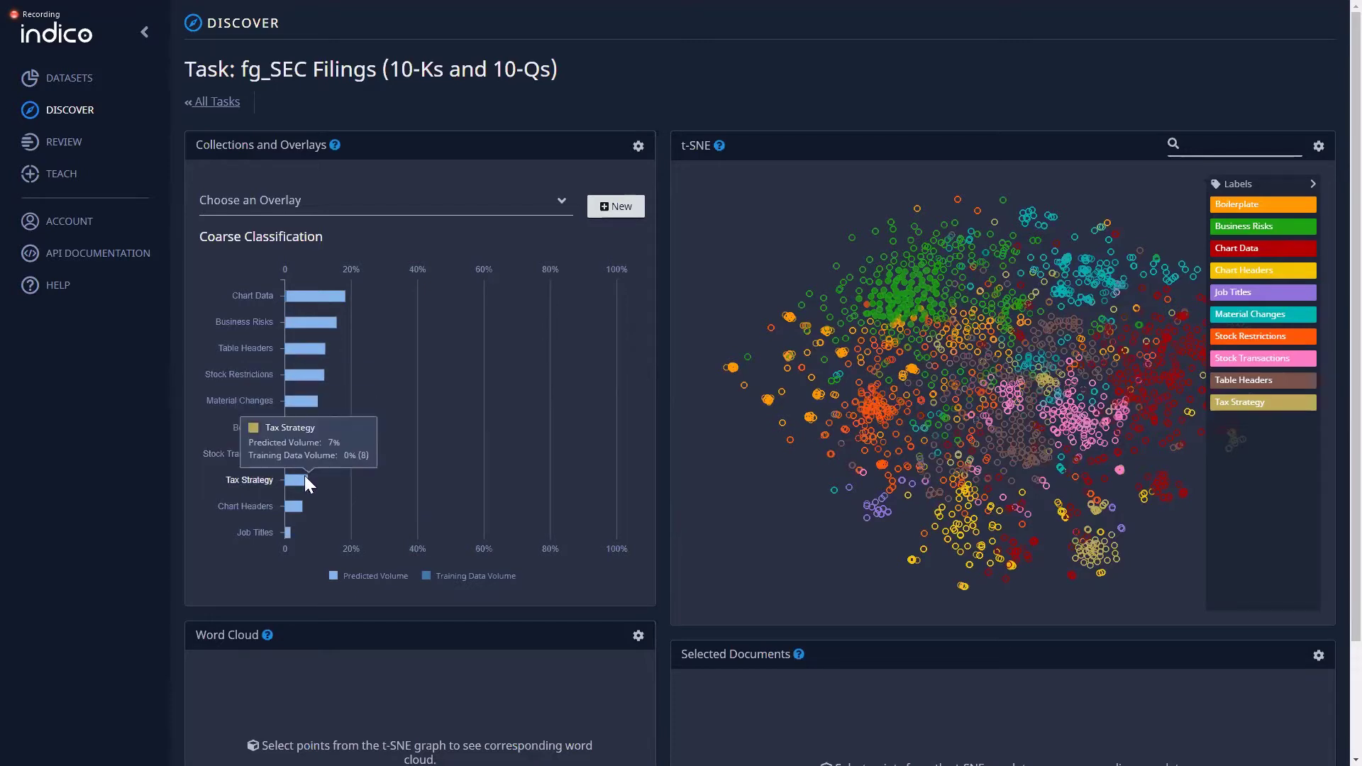
{"action": "mouse_move", "coordinate": [298, 505]}
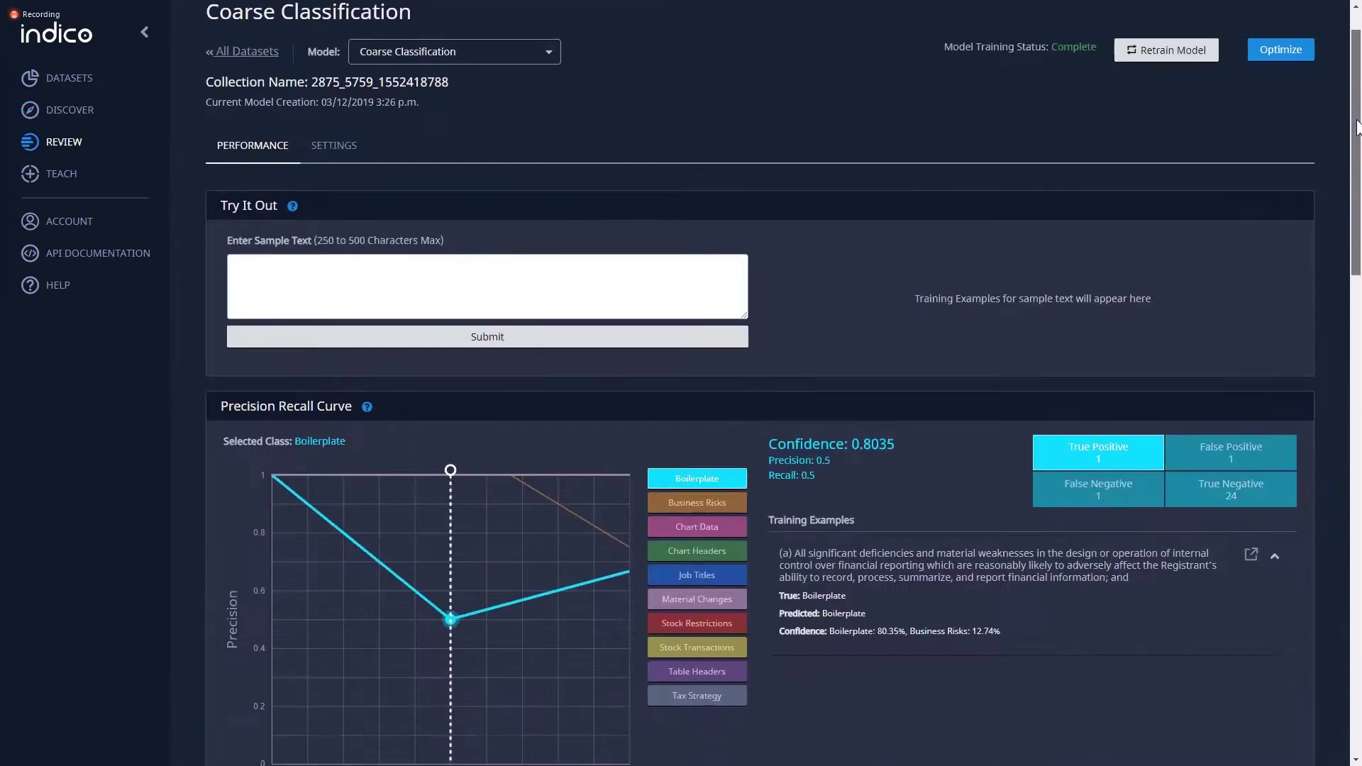
View false-positive training examples and move the precision-recall threshold to recall 1.
{"action": "scroll", "coordinate": [1235, 179], "scroll_direction": "down", "scroll_amount": 4}
{"action": "left_click", "coordinate": [1235, 179]}
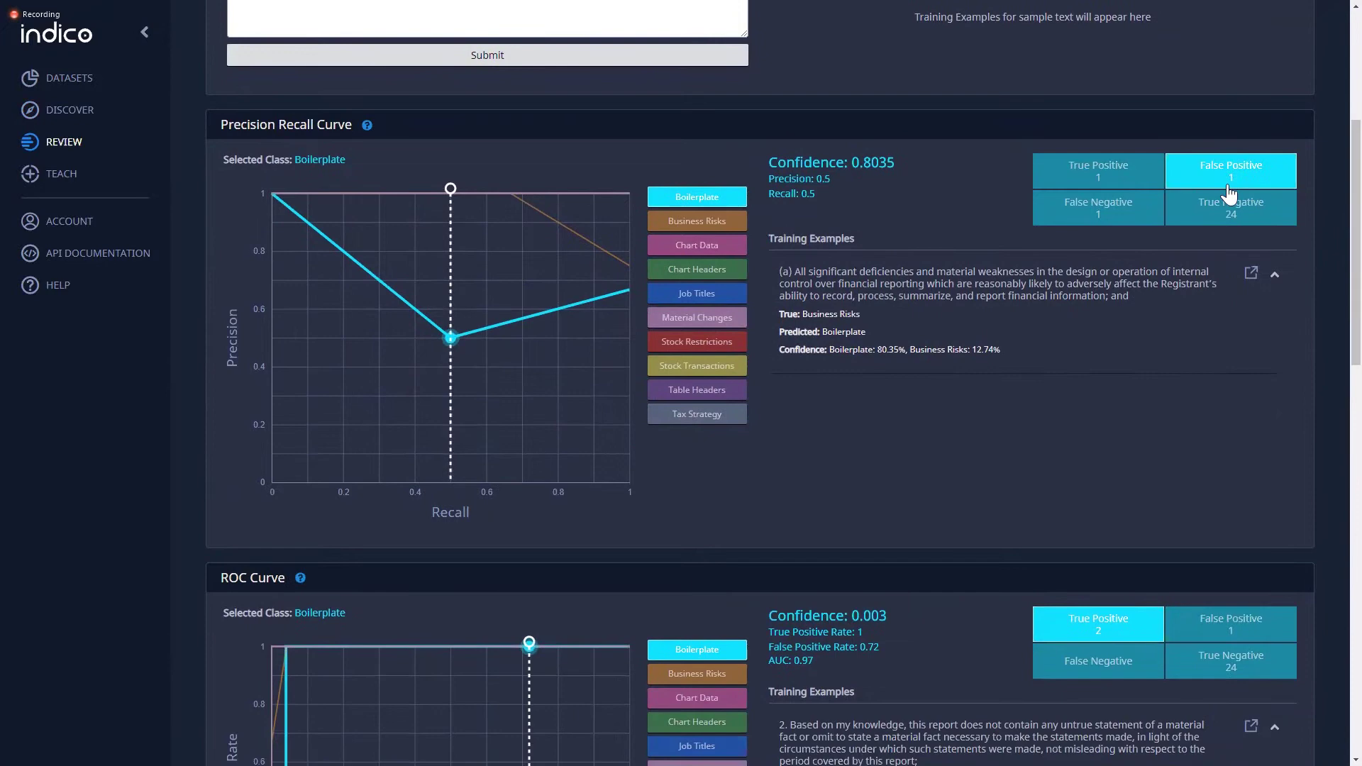
{"action": "left_click_drag", "start_coordinate": [460, 334], "coordinate": [450, 308]}
Show ROC curves for Business Risks and Chart Headers with a near-zero false positive threshold.
{"action": "scroll", "coordinate": [704, 348], "scroll_direction": "down", "scroll_amount": 5}
{"action": "left_click", "coordinate": [705, 348]}
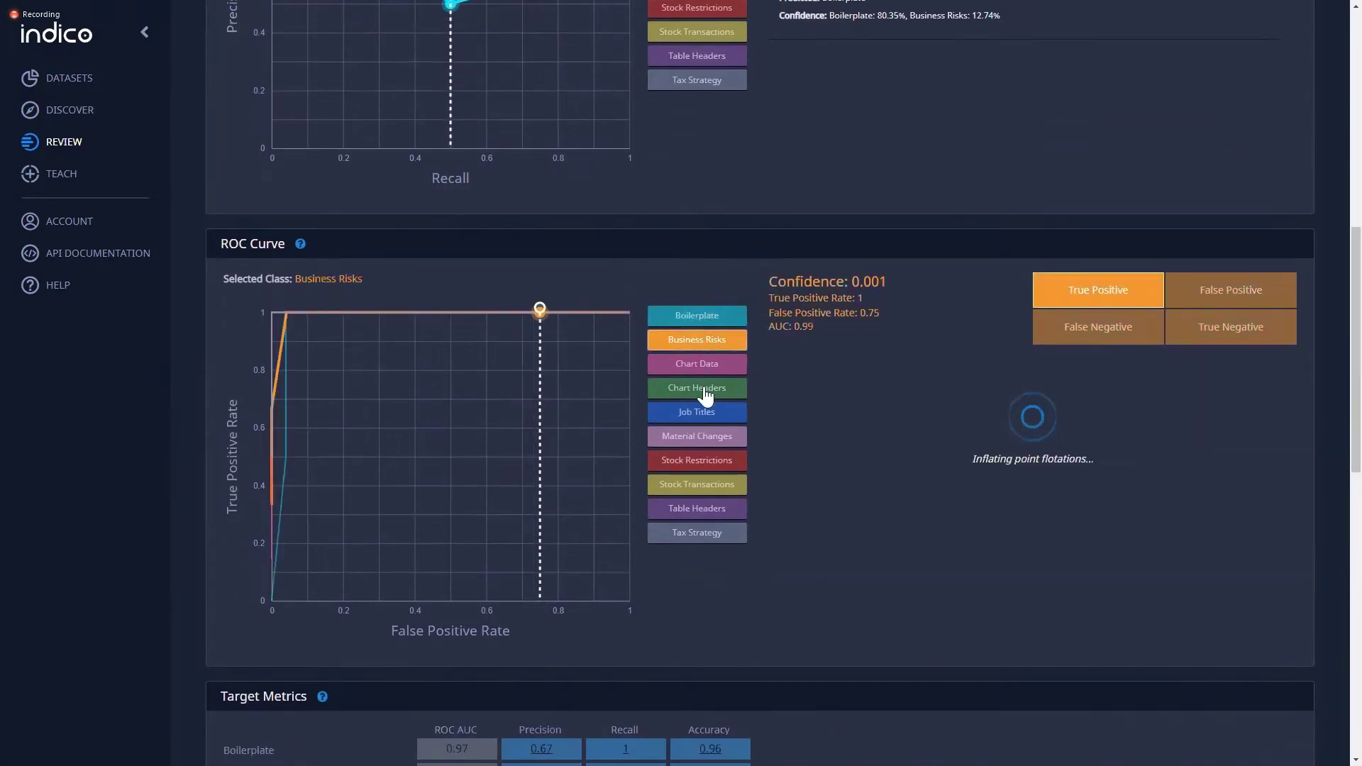
{"action": "left_click", "coordinate": [704, 390]}
{"action": "left_click_drag", "start_coordinate": [572, 310], "coordinate": [281, 323]}
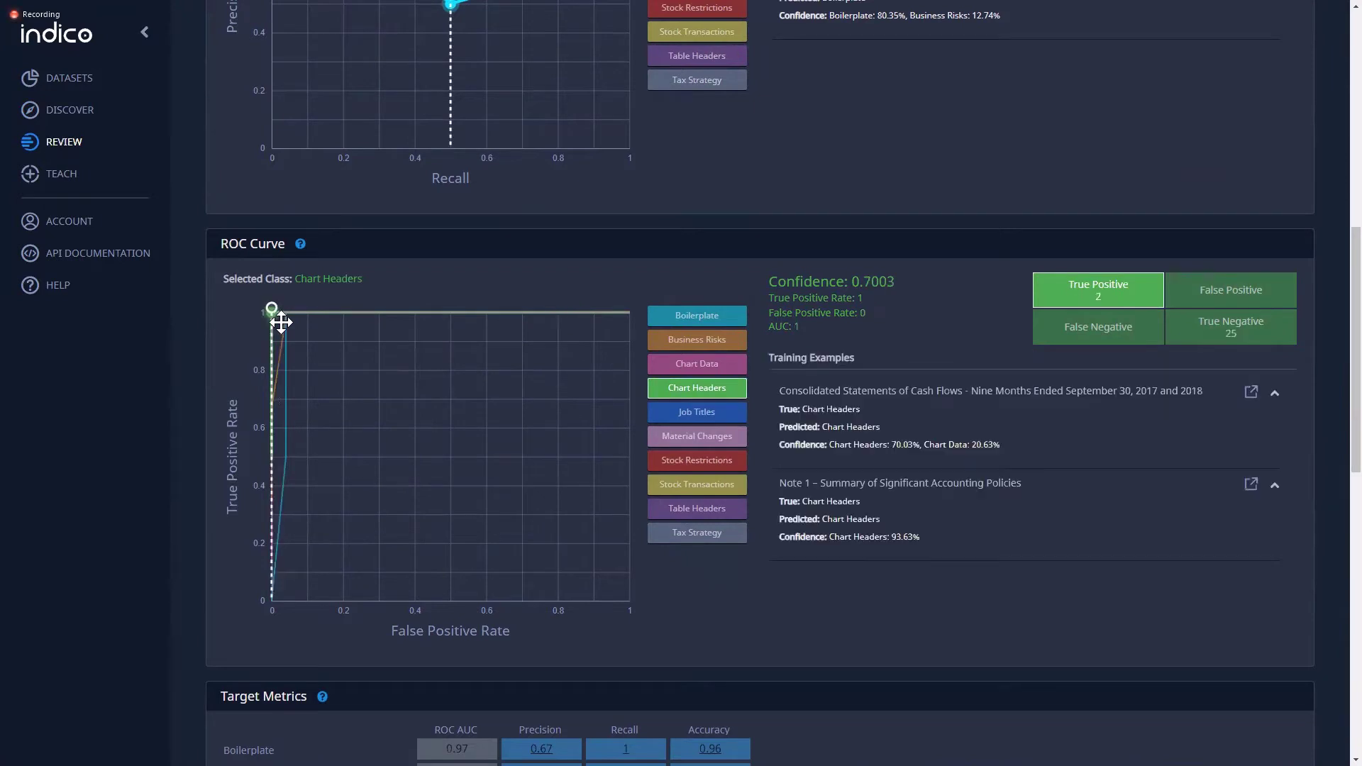
In the confusion matrix, inspect Business Risks examples predicted as Boilerplate.
{"action": "scroll", "coordinate": [928, 413], "scroll_direction": "down", "scroll_amount": 8}
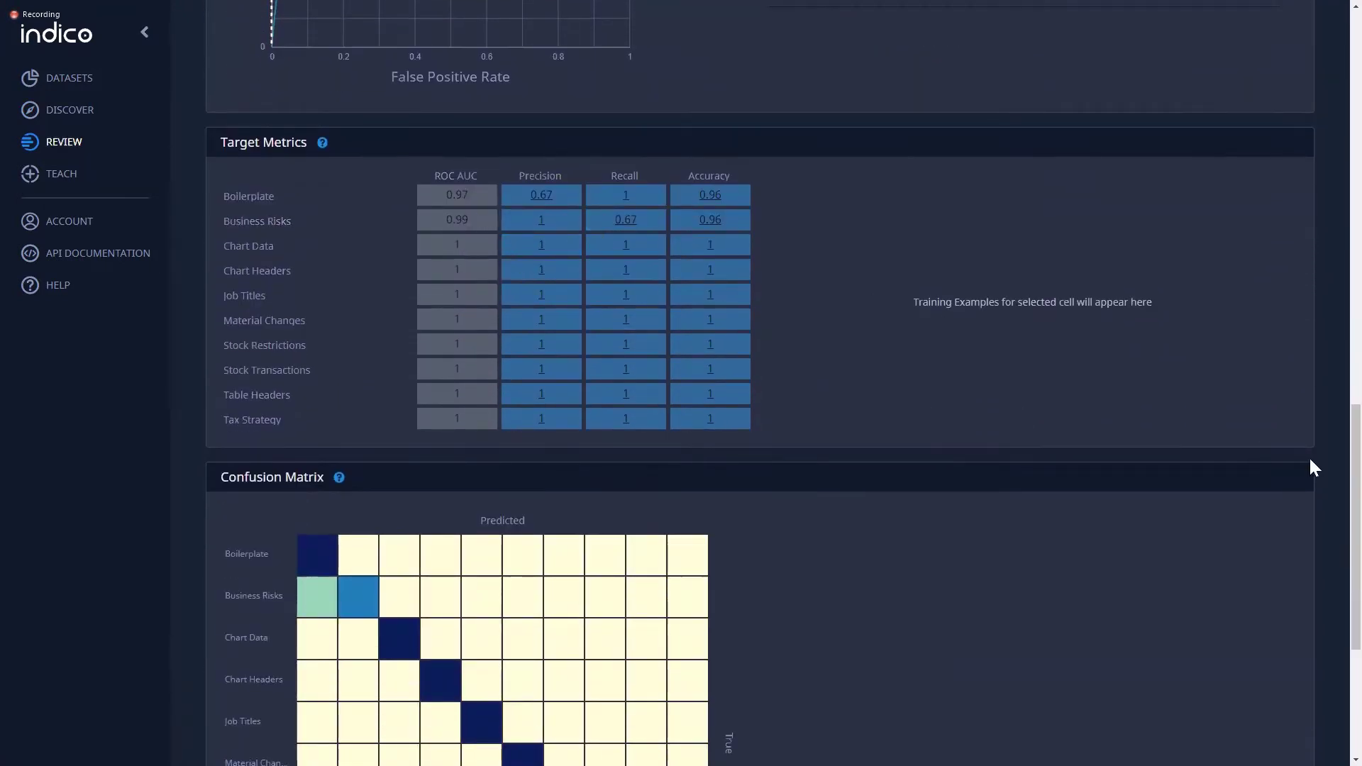
{"action": "scroll", "coordinate": [1311, 465], "scroll_direction": "down", "scroll_amount": 4}
{"action": "left_click", "coordinate": [316, 307]}
{"action": "left_click", "coordinate": [1275, 262]}
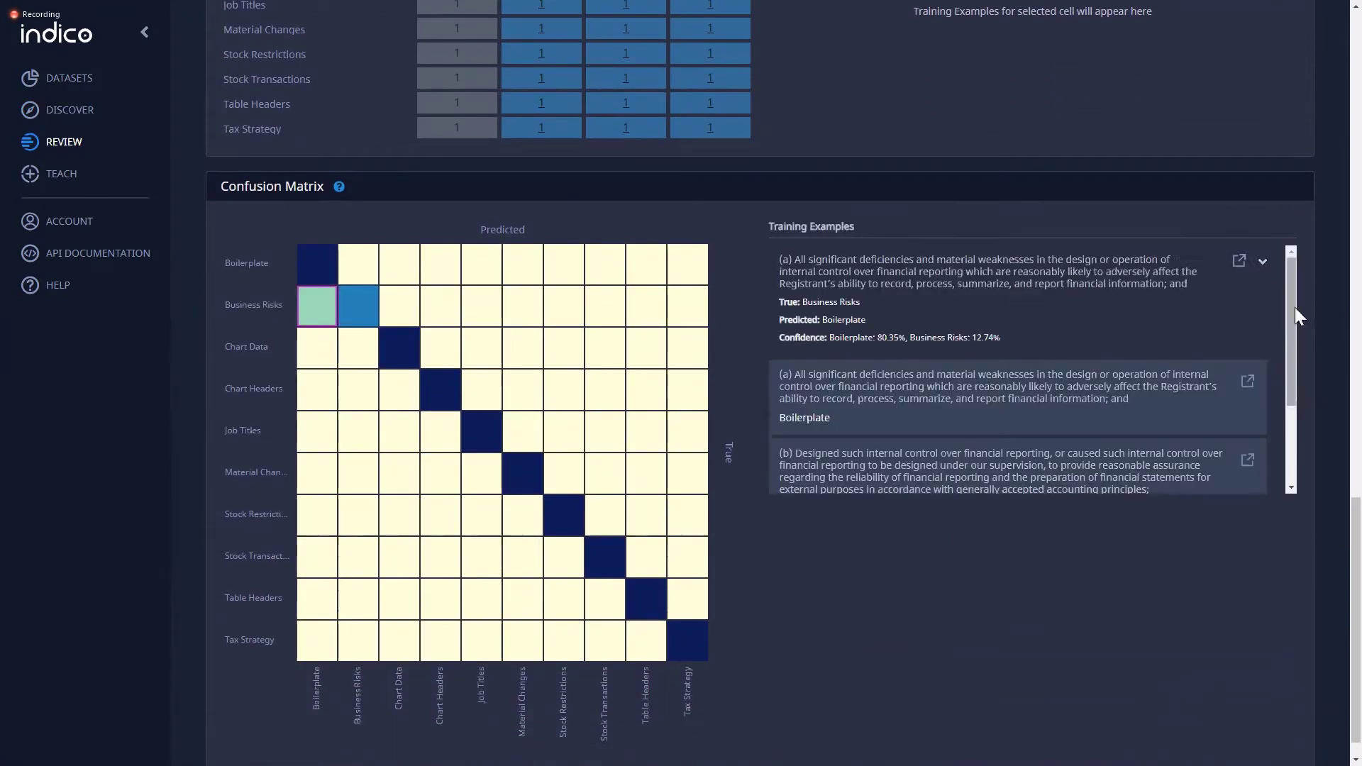
{"action": "scroll", "coordinate": [1292, 318], "scroll_direction": "down", "scroll_amount": 2}
{"action": "scroll", "coordinate": [1292, 317], "scroll_direction": "up", "scroll_amount": 7}
Break down Boilerplate's 0.67 precision, then get a prediction for the sample revenue sentence.
{"action": "left_click", "coordinate": [534, 330]}
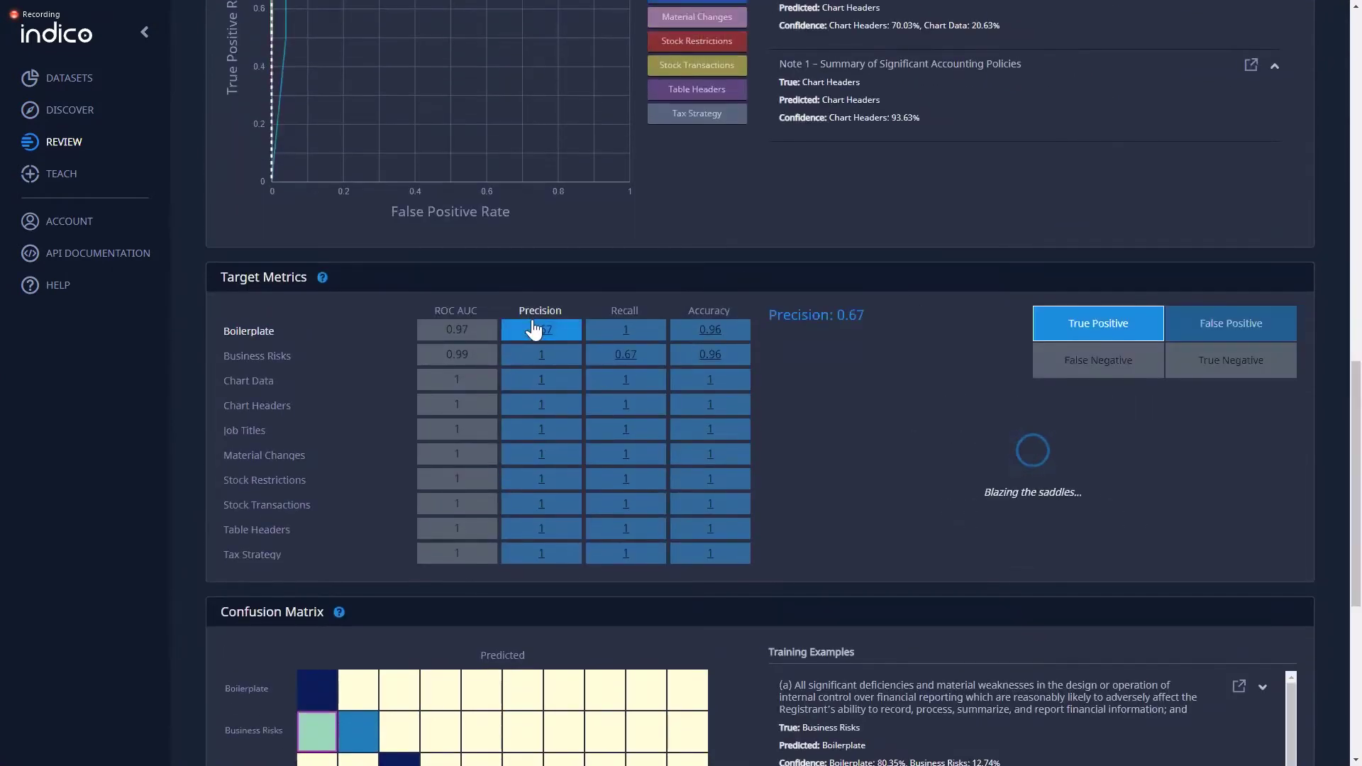
{"action": "left_click", "coordinate": [1213, 330]}
{"action": "left_click_drag", "start_coordinate": [829, 504], "coordinate": [914, 504]}
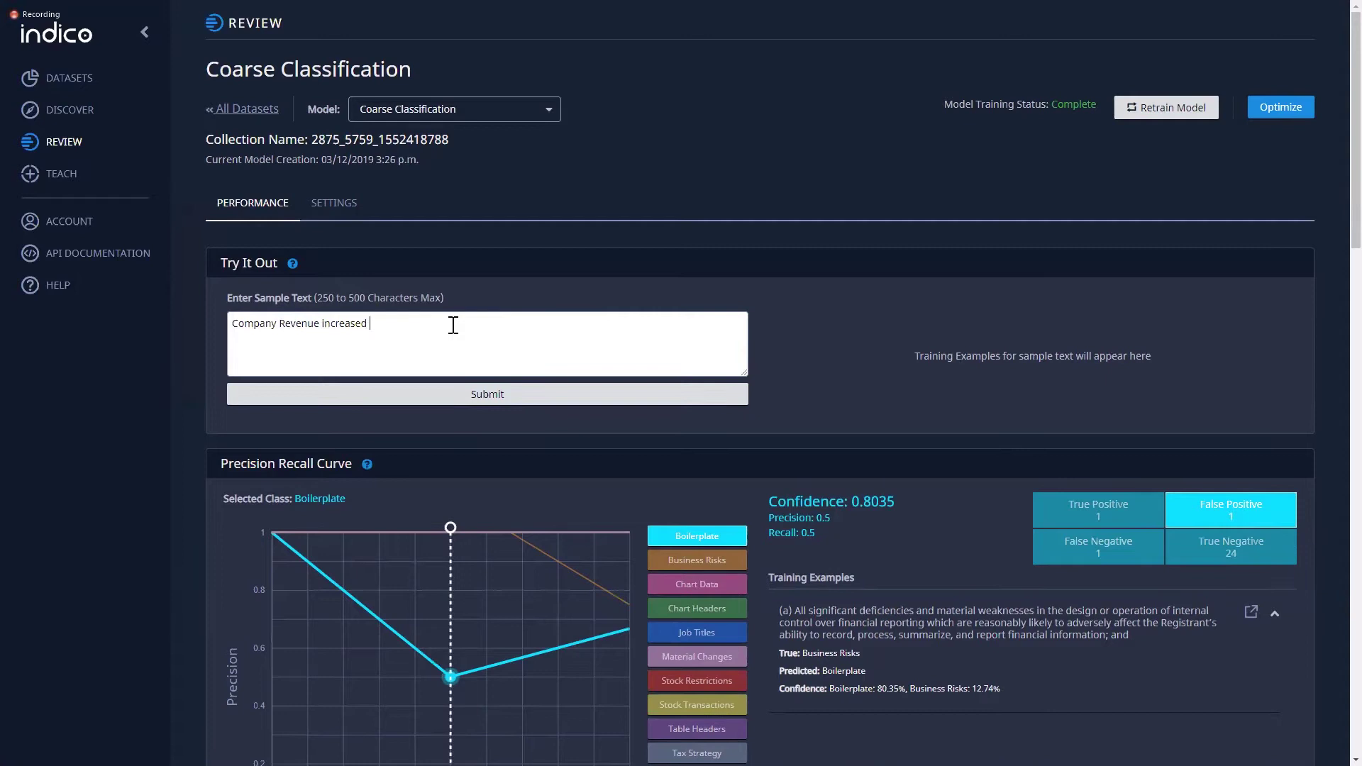
{"action": "left_click", "coordinate": [469, 393]}
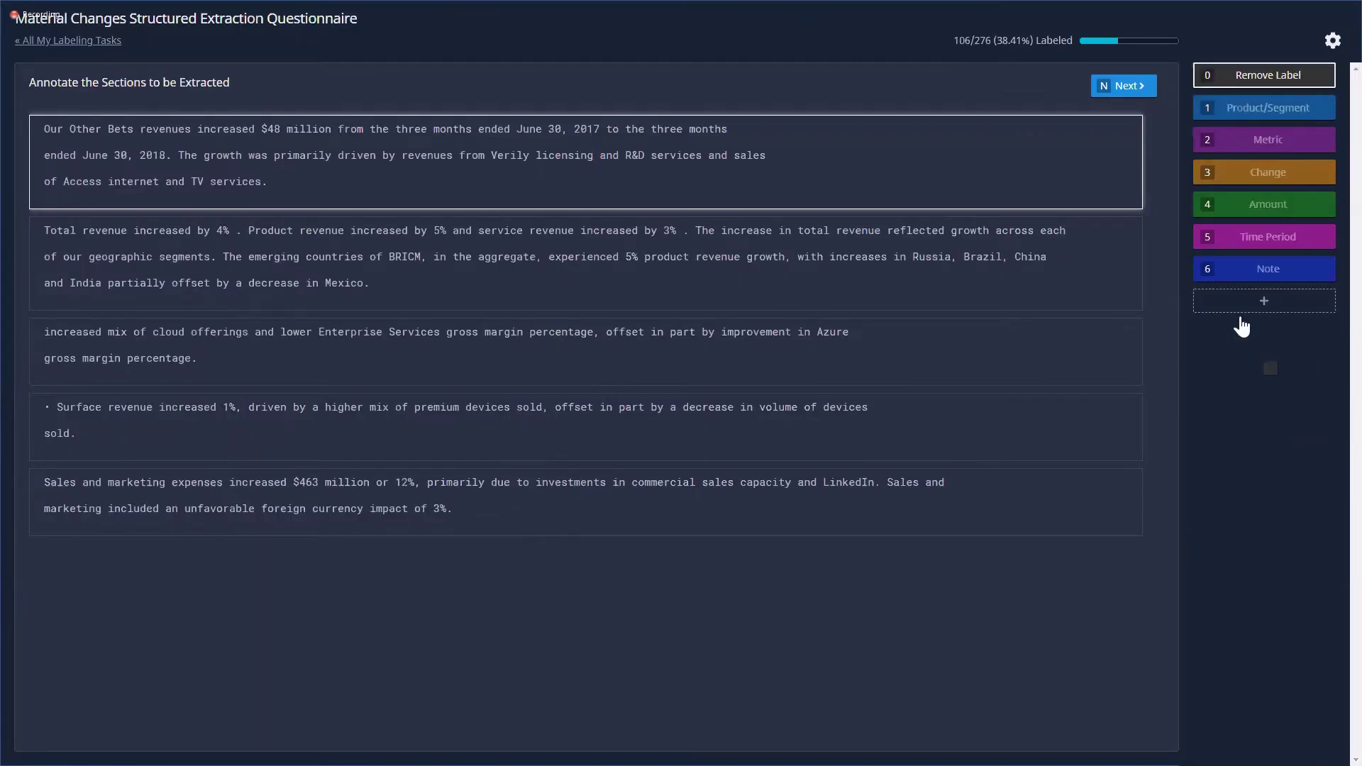
Tag Other Bets revenues as Metric and $48 million as Amount, then select Time Period.
{"action": "left_click", "coordinate": [1268, 139]}
{"action": "left_click_drag", "start_coordinate": [70, 129], "coordinate": [198, 129]}
{"action": "key", "text": "3"}
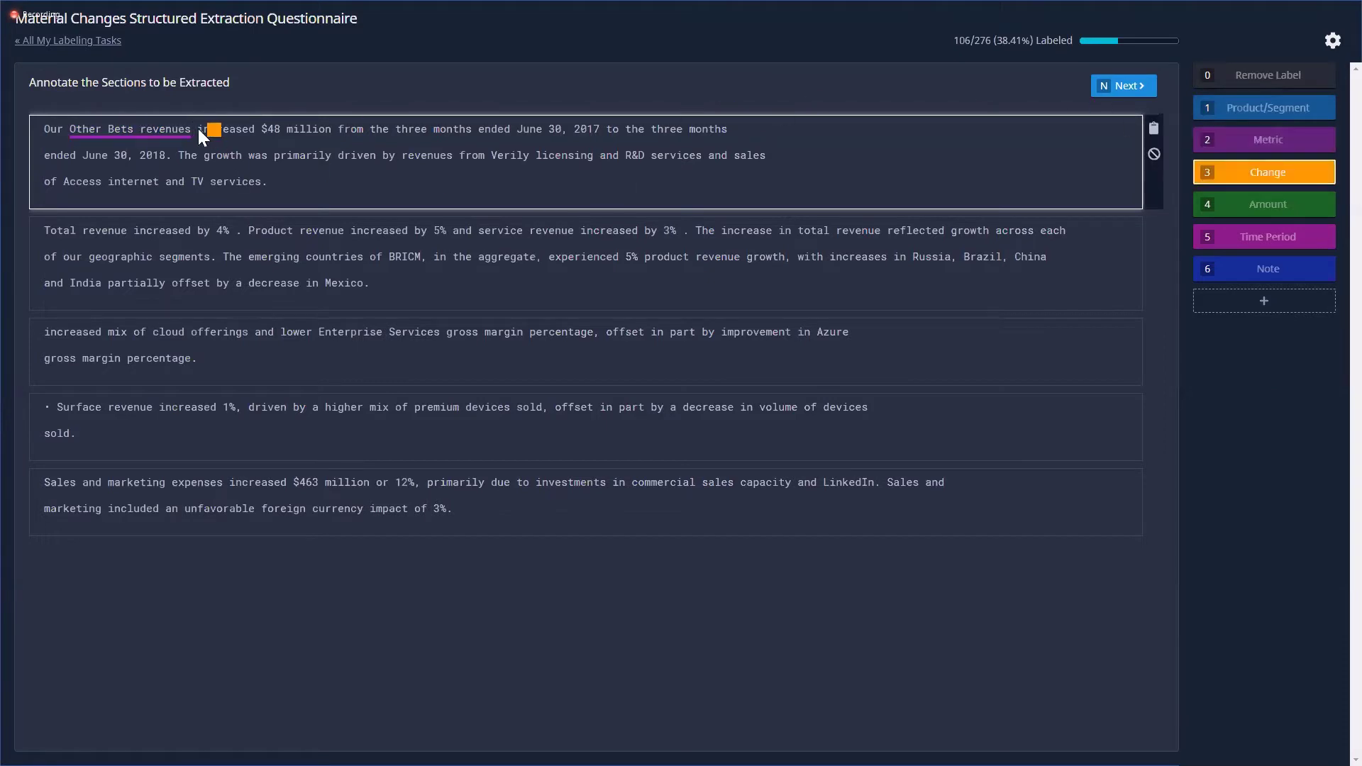
{"action": "key", "text": "4"}
{"action": "left_click_drag", "start_coordinate": [321, 127], "coordinate": [170, 151]}
{"action": "left_click", "coordinate": [1293, 240]}
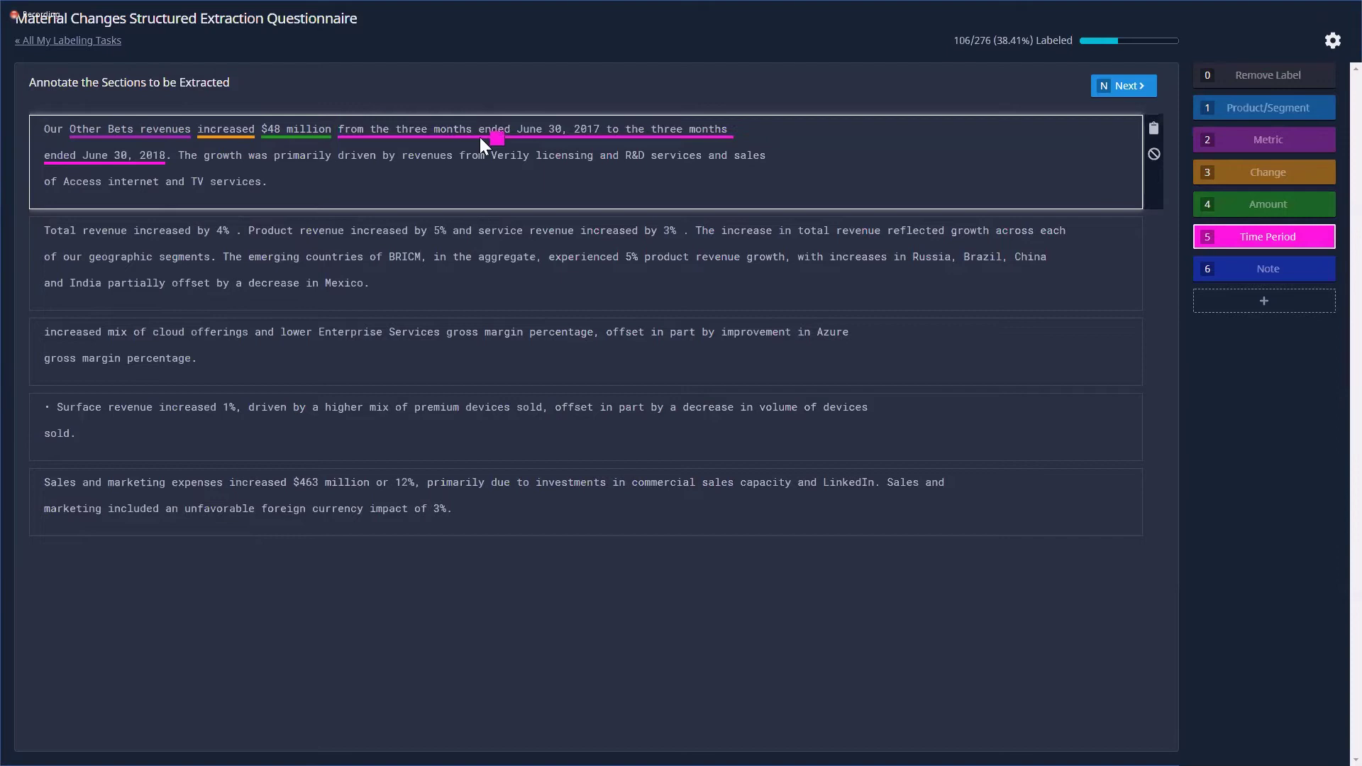
Turn on model predictions in the labeling settings and switch to the invoice PDF.
{"action": "left_click", "coordinate": [1333, 41]}
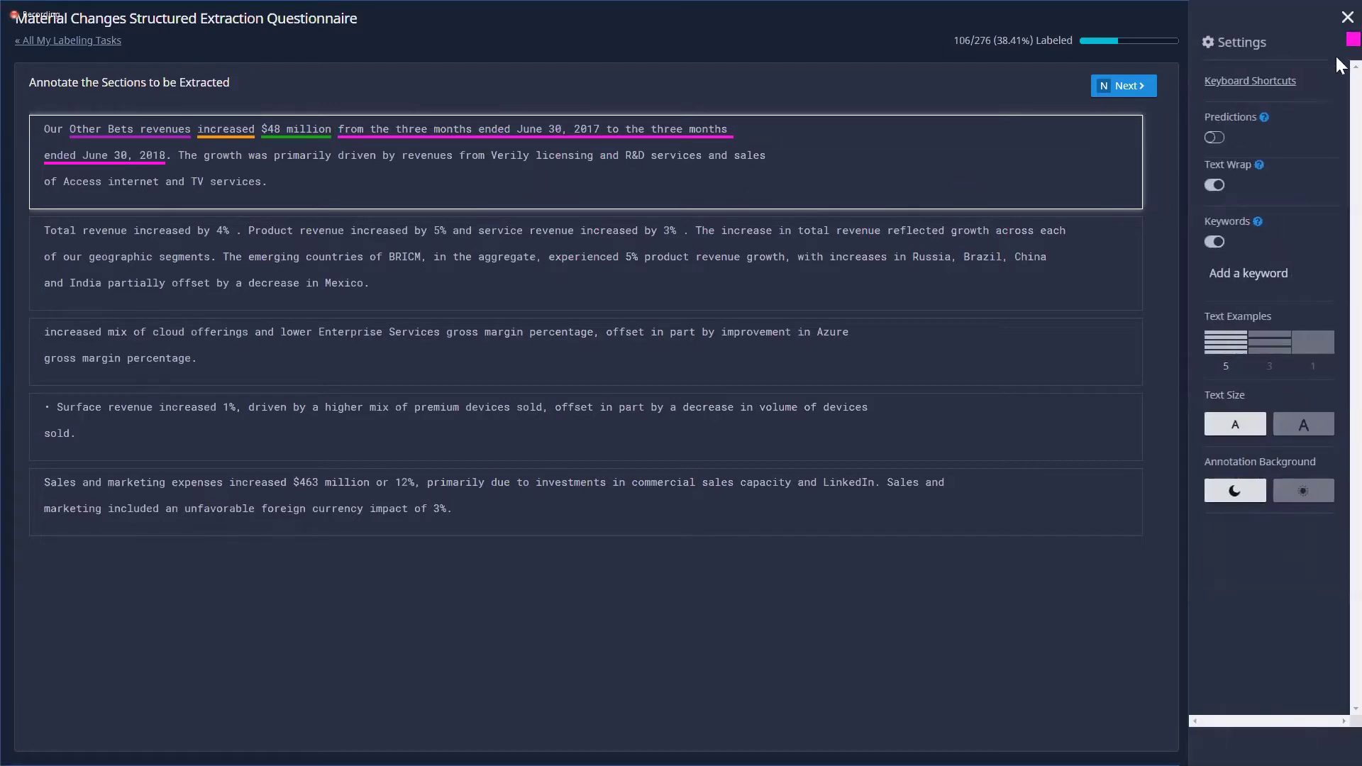
{"action": "left_click", "coordinate": [1215, 139]}
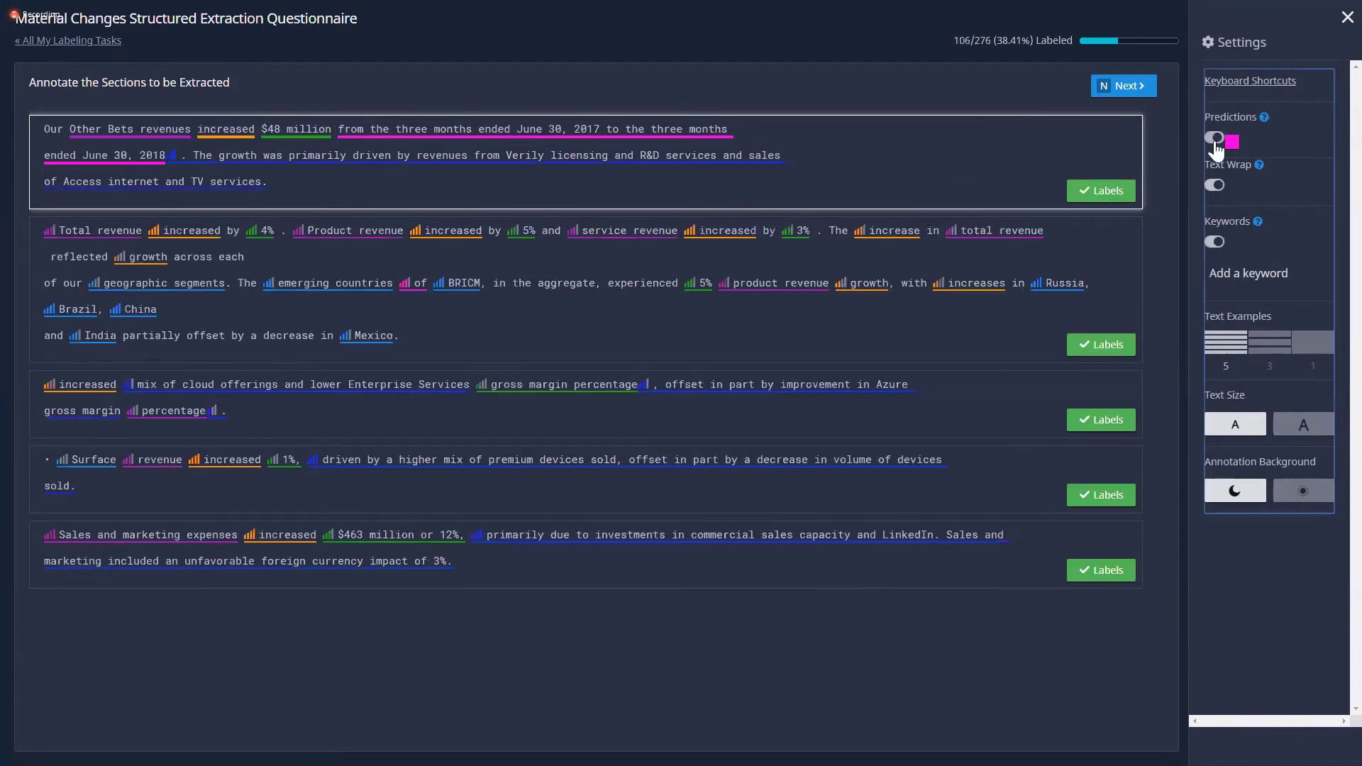
{"action": "left_click", "coordinate": [1348, 17]}
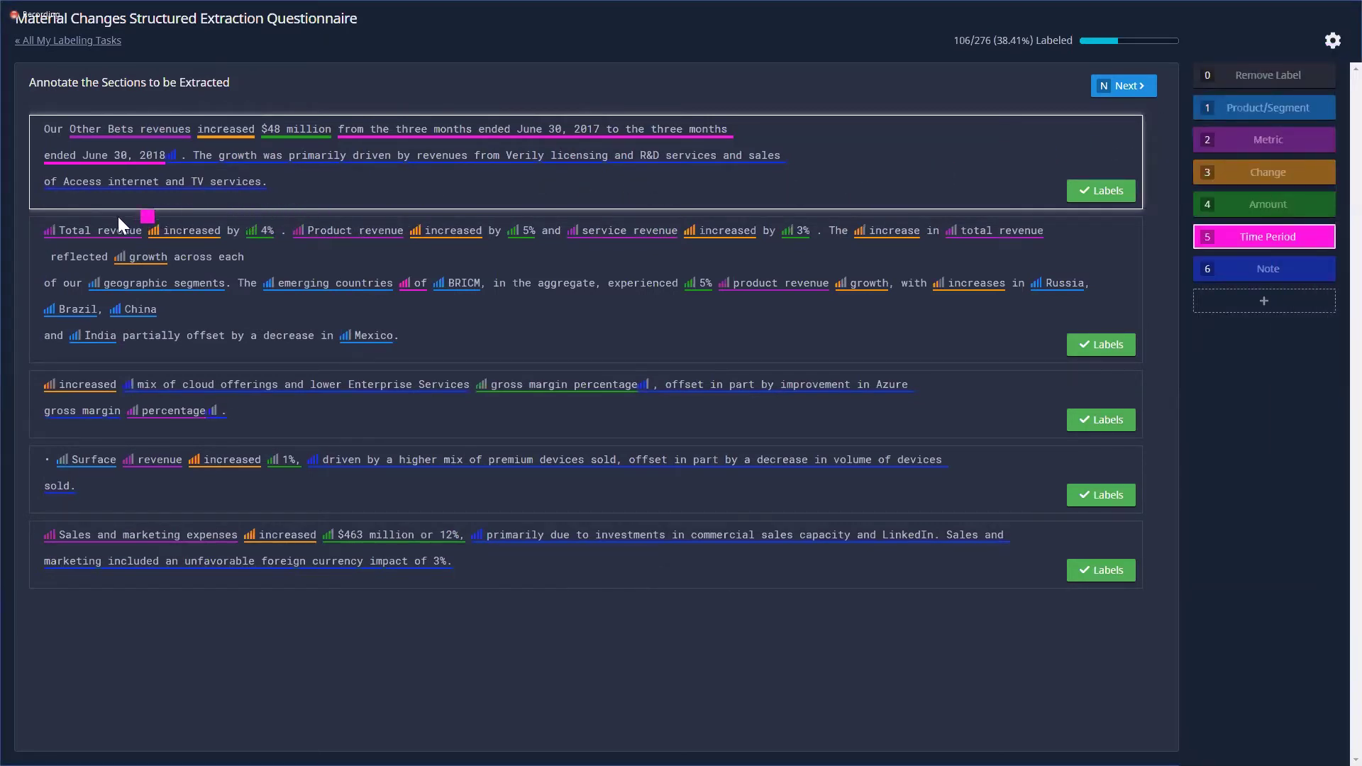
{"action": "mouse_move", "coordinate": [90, 231]}
{"action": "key", "text": "alt+Tab"}
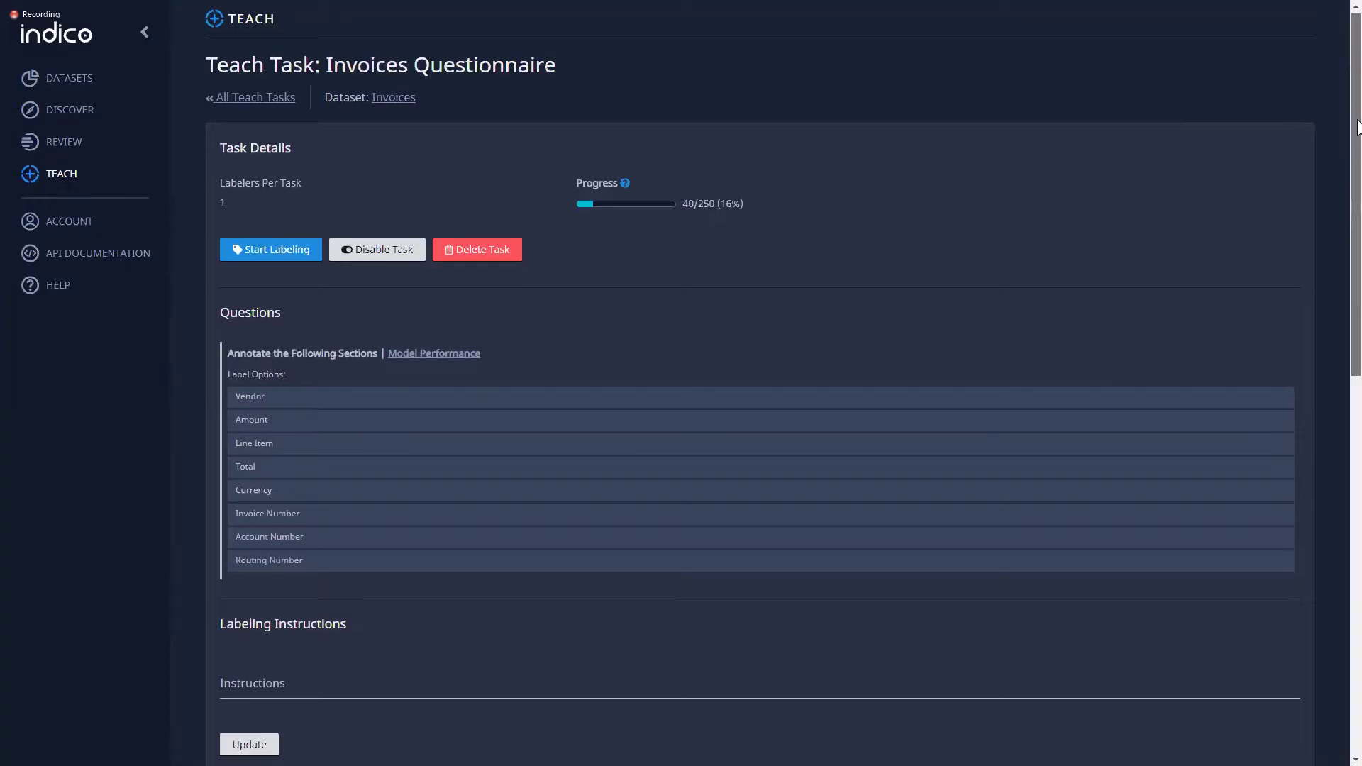
Start labeling invoices, tag Amazon Web Services as Vendor and the invoice number, and enable predictions.
{"action": "scroll", "coordinate": [1355, 273], "scroll_direction": "down", "scroll_amount": 5}
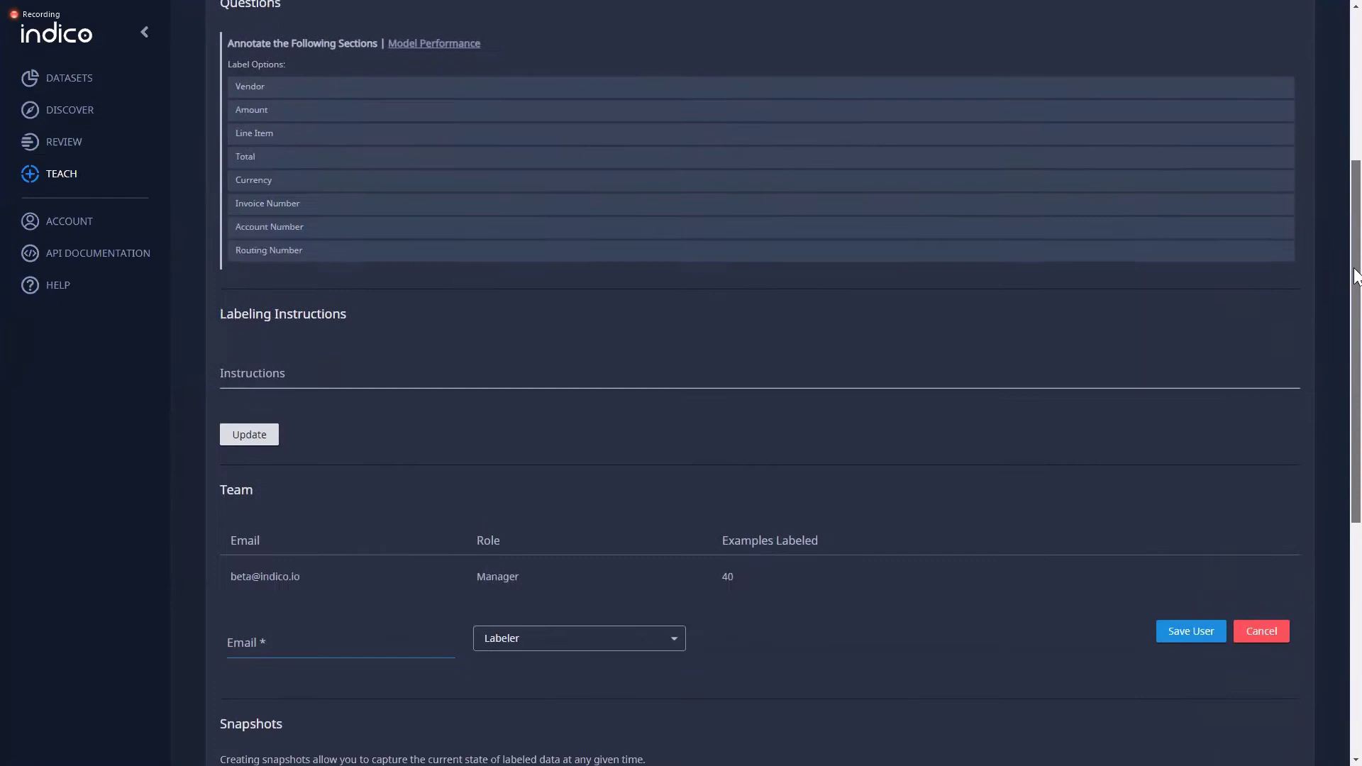
{"action": "left_click_drag", "start_coordinate": [1355, 273], "coordinate": [1355, 135]}
{"action": "left_click", "coordinate": [270, 337]}
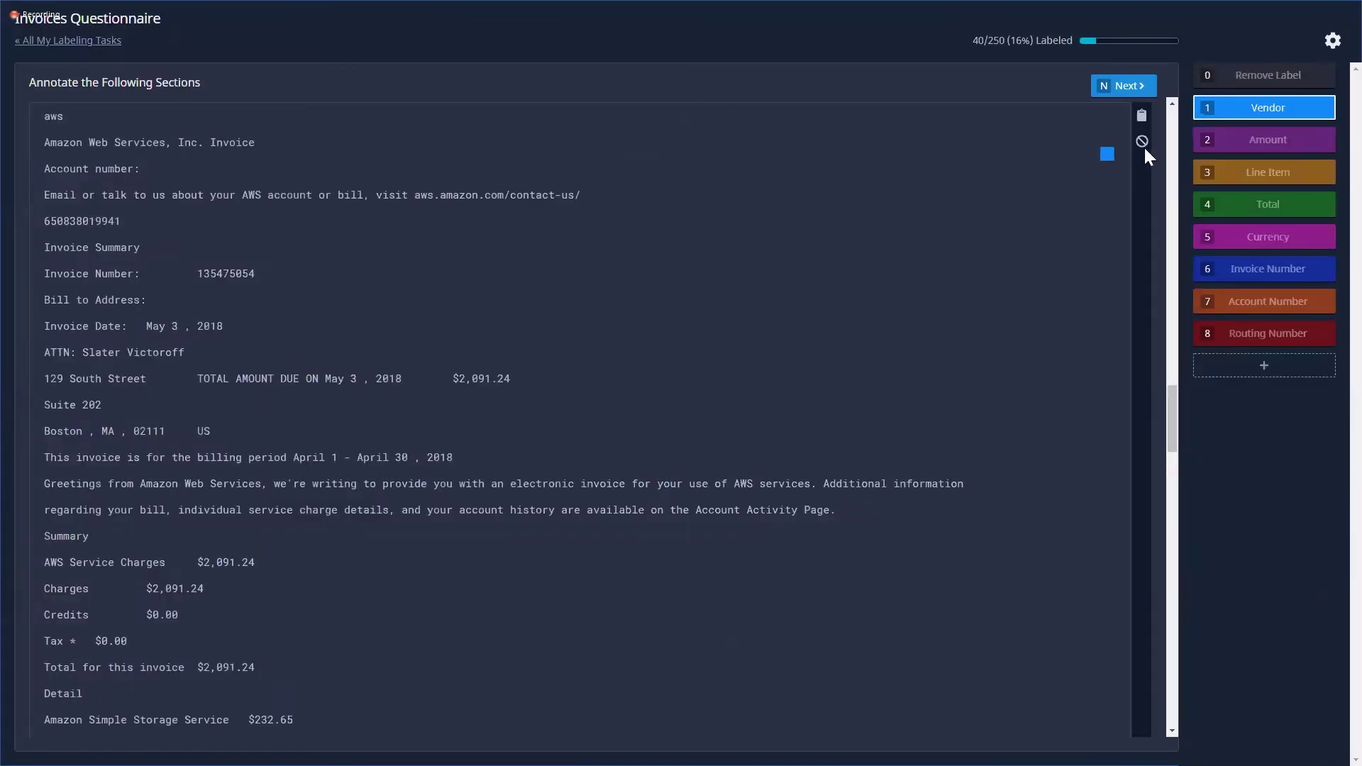
{"action": "left_click_drag", "start_coordinate": [44, 141], "coordinate": [165, 142]}
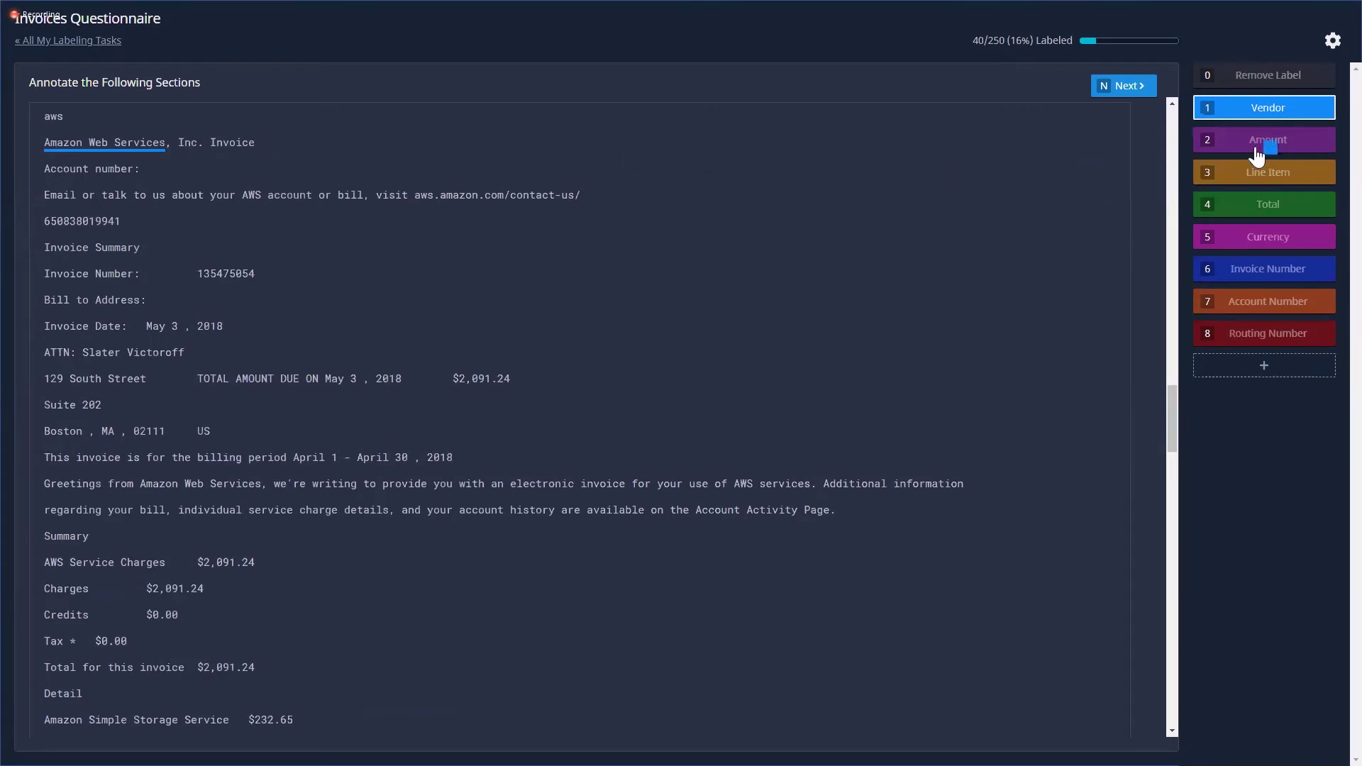
{"action": "key", "text": "6"}
{"action": "left_click_drag", "start_coordinate": [217, 276], "coordinate": [254, 276]}
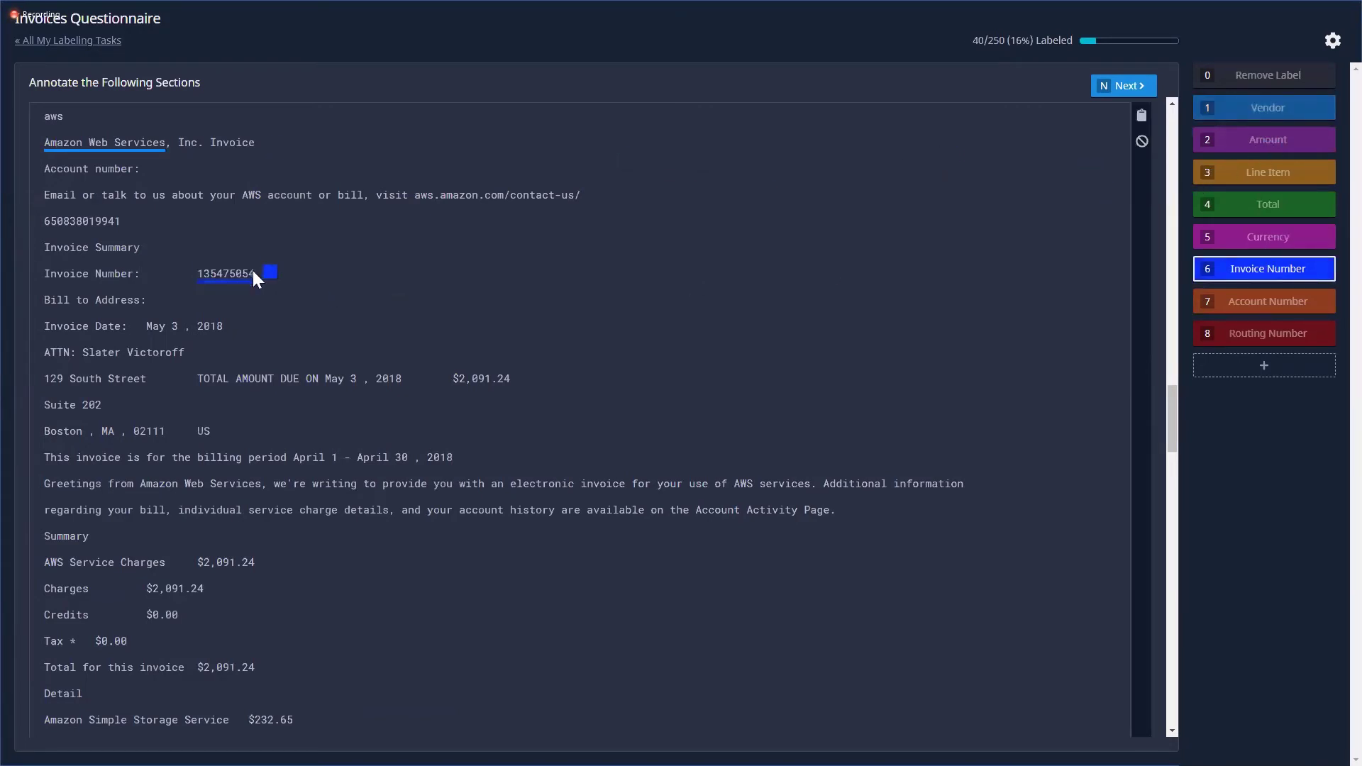
{"action": "left_click", "coordinate": [1333, 40]}
{"action": "left_click", "coordinate": [1216, 139]}
{"action": "left_click", "coordinate": [1348, 17]}
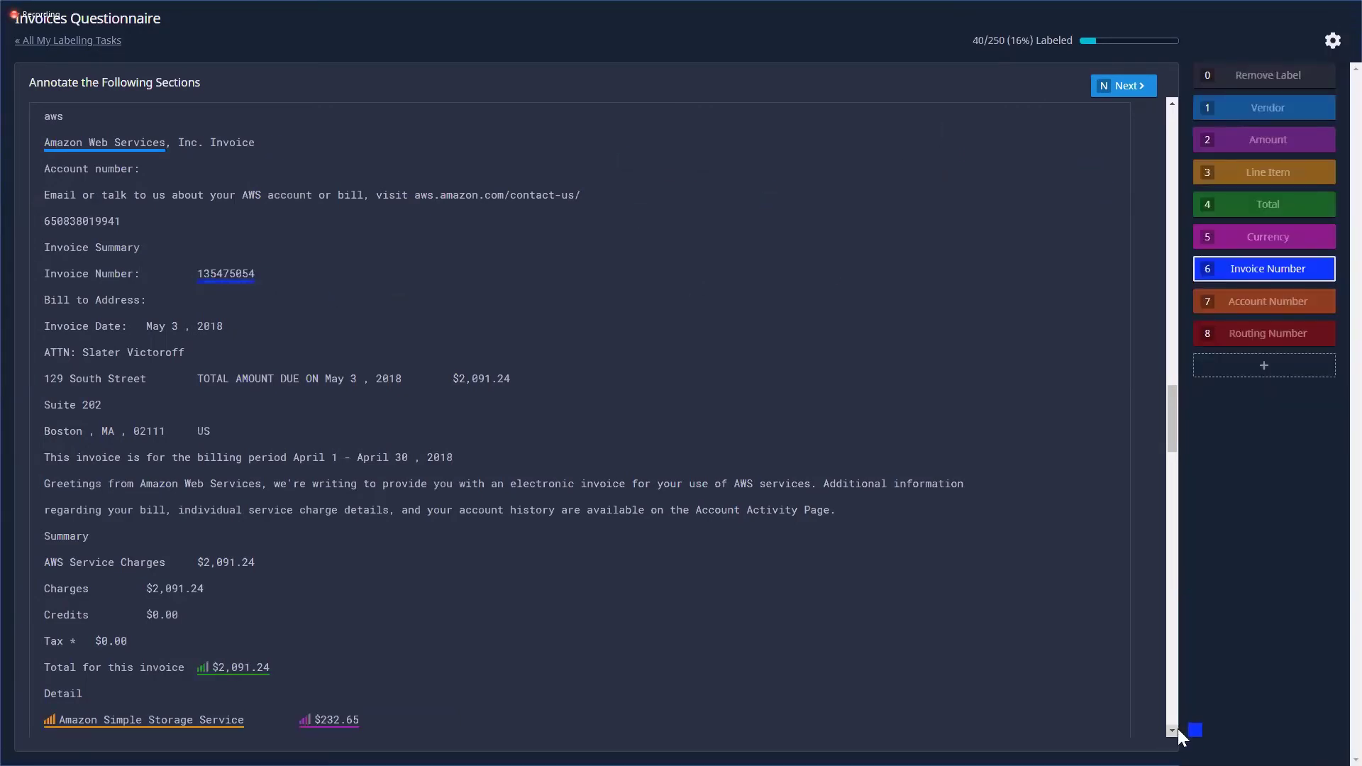
Accept predicted items: Simple Storage Service ($232.65, $981.69), Data Transfer ($551.68), SimpleDB ($0.00).
{"action": "scroll", "coordinate": [1178, 729], "scroll_direction": "down", "scroll_amount": 4}
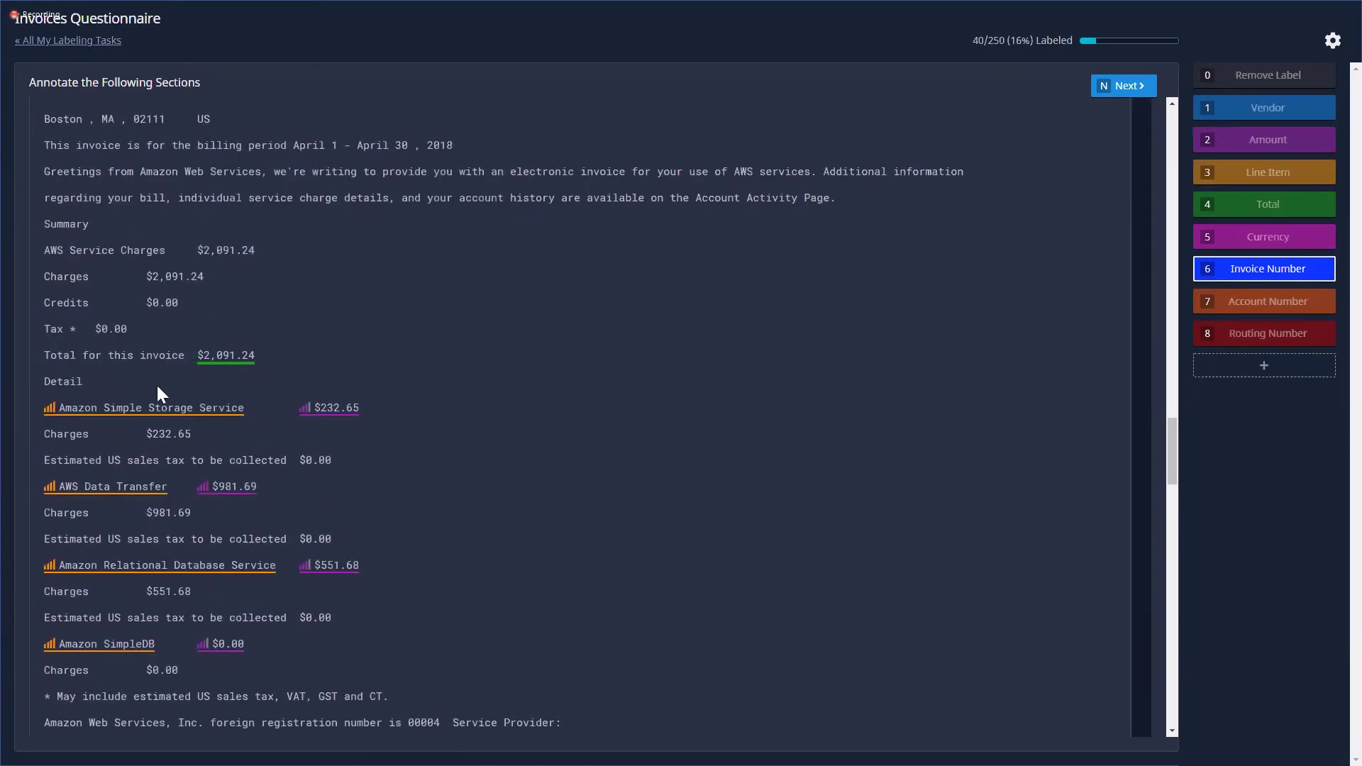
{"action": "left_click", "coordinate": [142, 408]}
{"action": "left_click", "coordinate": [334, 407]}
{"action": "left_click", "coordinate": [230, 486]}
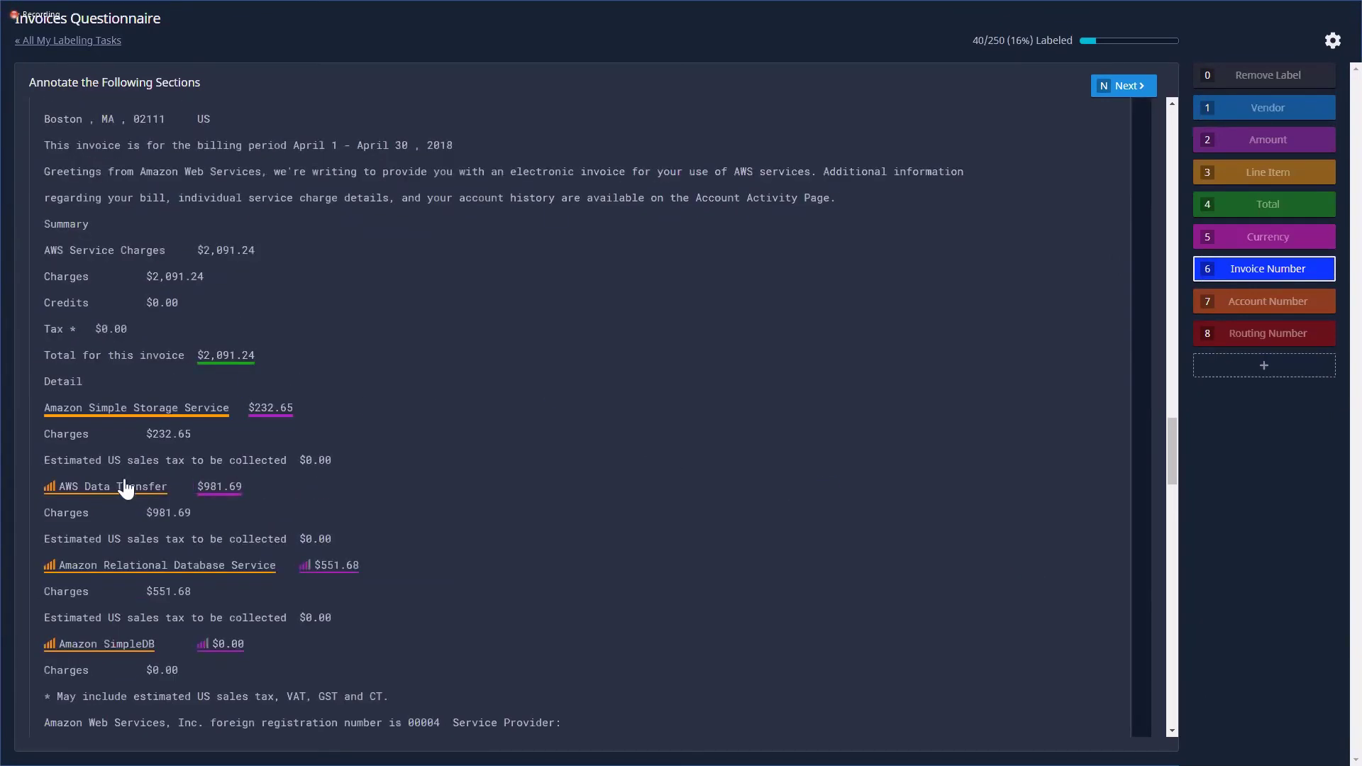
{"action": "left_click", "coordinate": [126, 488]}
{"action": "left_click", "coordinate": [329, 565]}
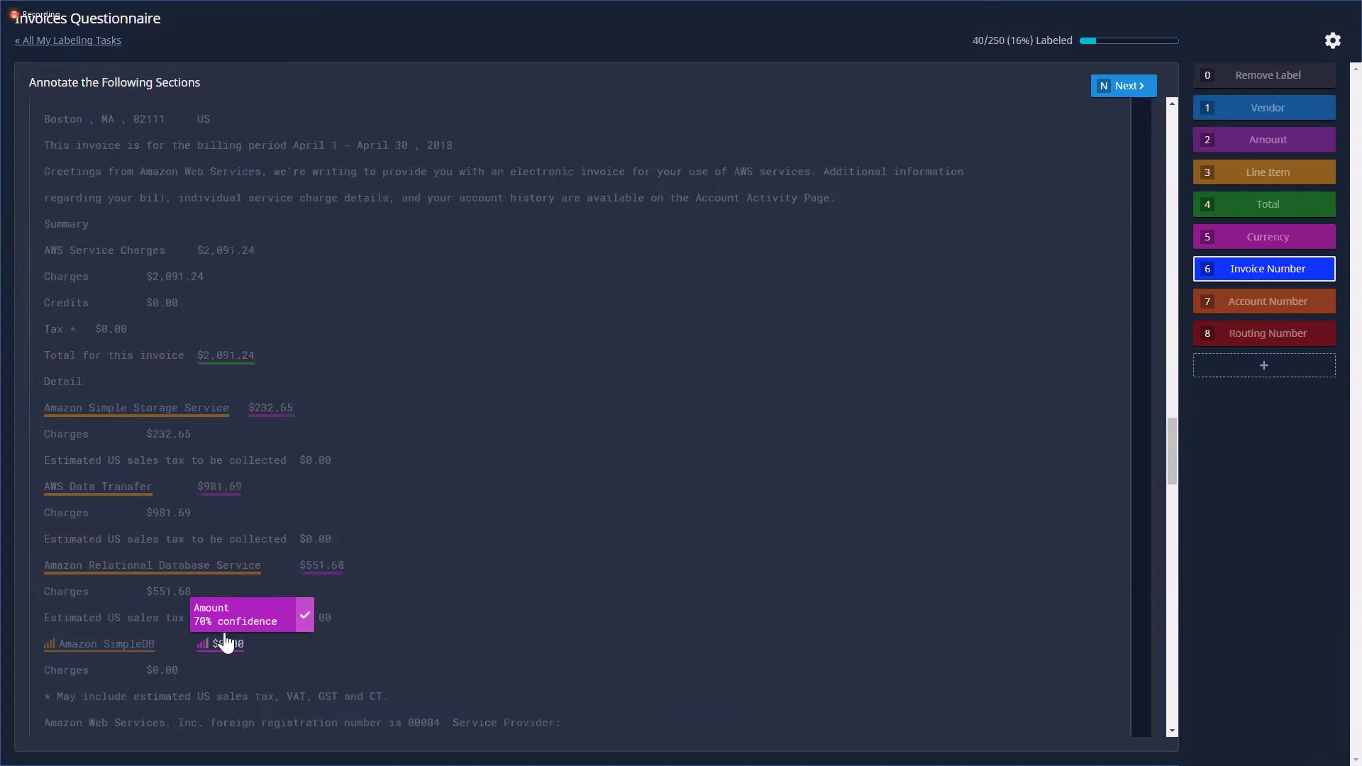
{"action": "left_click", "coordinate": [227, 643]}
{"action": "left_click", "coordinate": [107, 644]}
Accept EC2 $253.34, Route 53 $1.45, CloudWatch $0.00, Elasticsearch $17.69 and CloudTrail $0.00.
{"action": "scroll", "coordinate": [1172, 733], "scroll_direction": "down", "scroll_amount": 7}
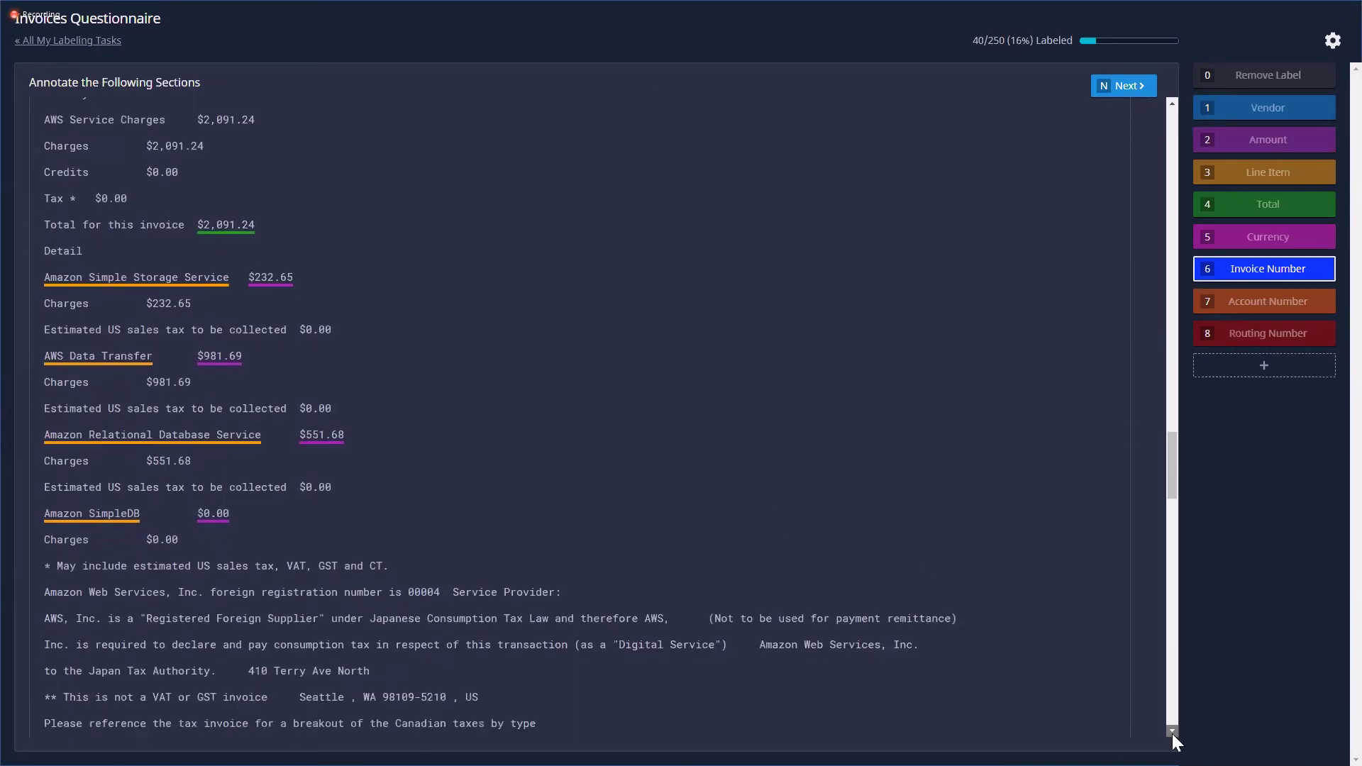
{"action": "scroll", "coordinate": [1172, 734], "scroll_direction": "down", "scroll_amount": 5}
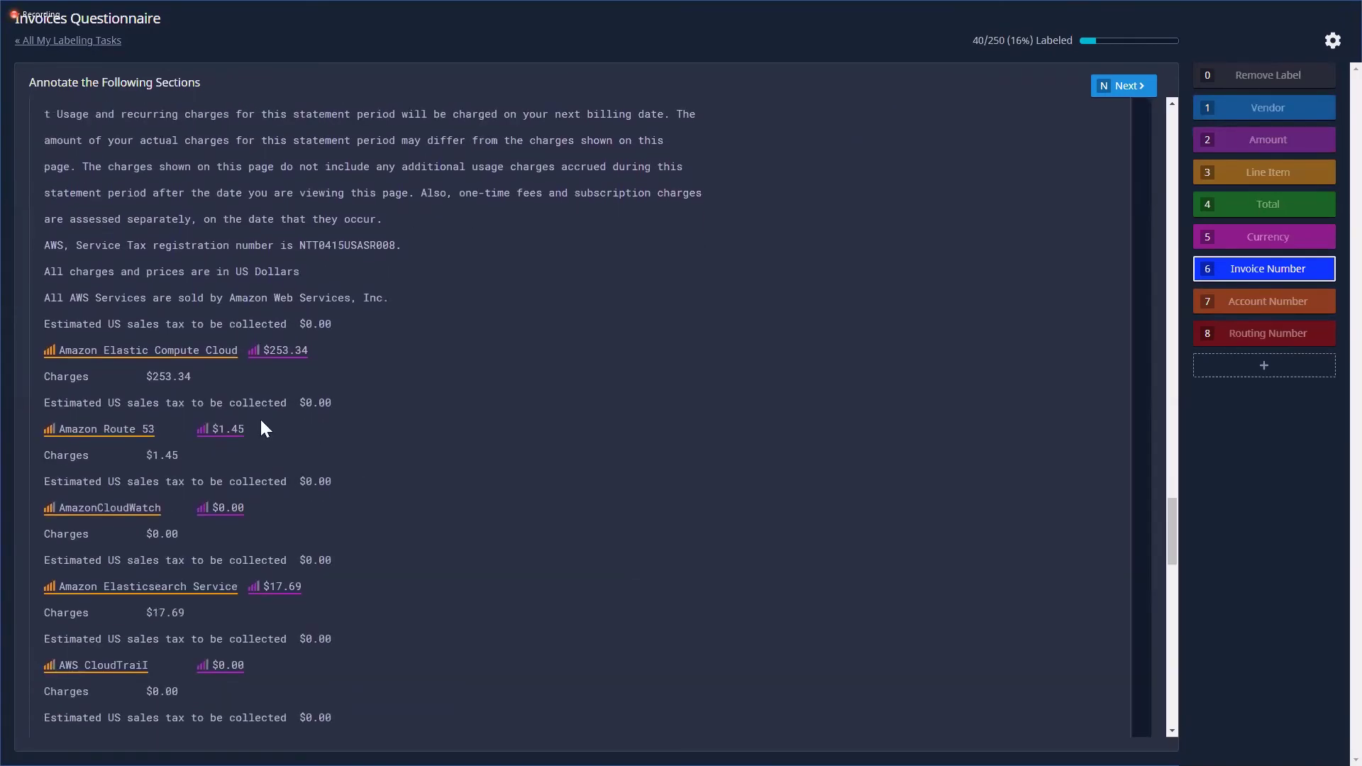
{"action": "left_click", "coordinate": [135, 350]}
{"action": "left_click", "coordinate": [270, 350]}
{"action": "left_click", "coordinate": [107, 428]}
{"action": "left_click", "coordinate": [227, 429]}
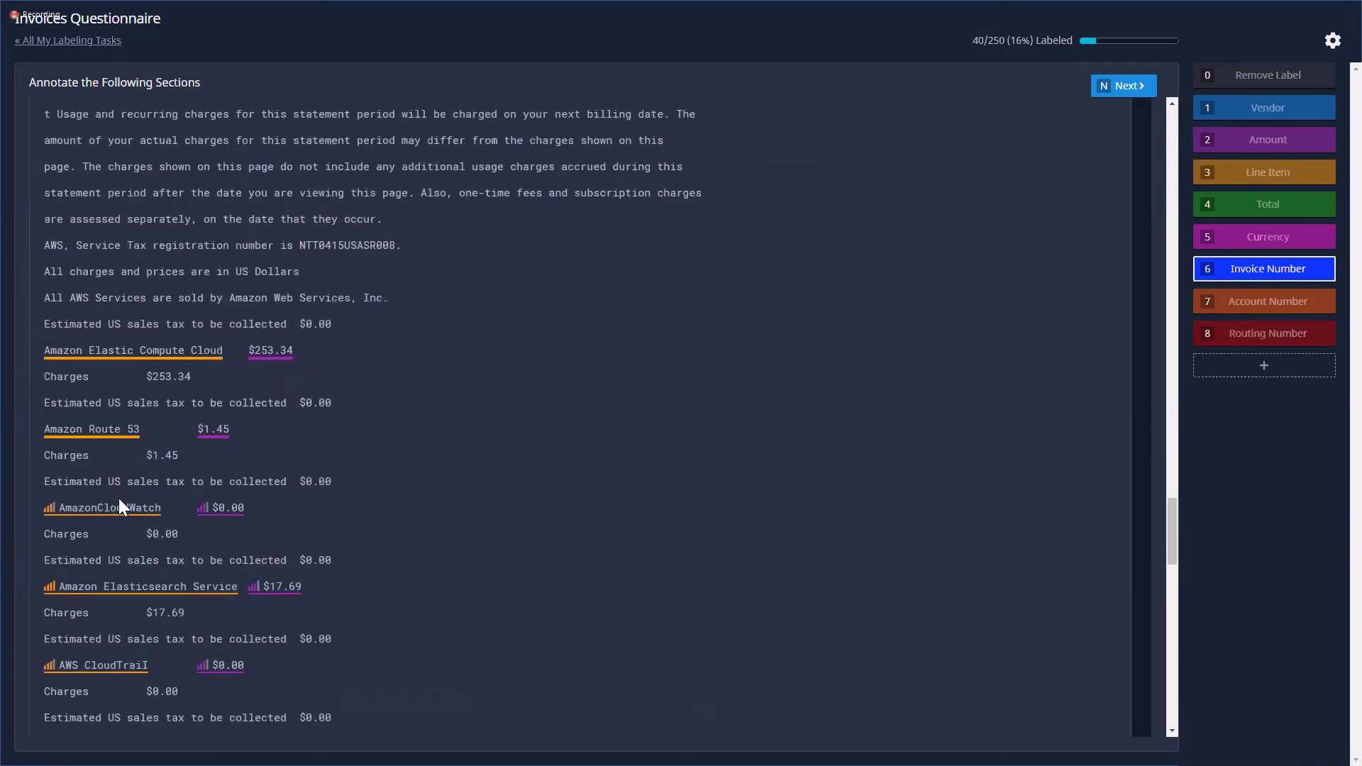
{"action": "left_click", "coordinate": [110, 507]}
{"action": "left_click", "coordinate": [227, 507]}
{"action": "left_click", "coordinate": [184, 586]}
{"action": "left_click", "coordinate": [277, 586]}
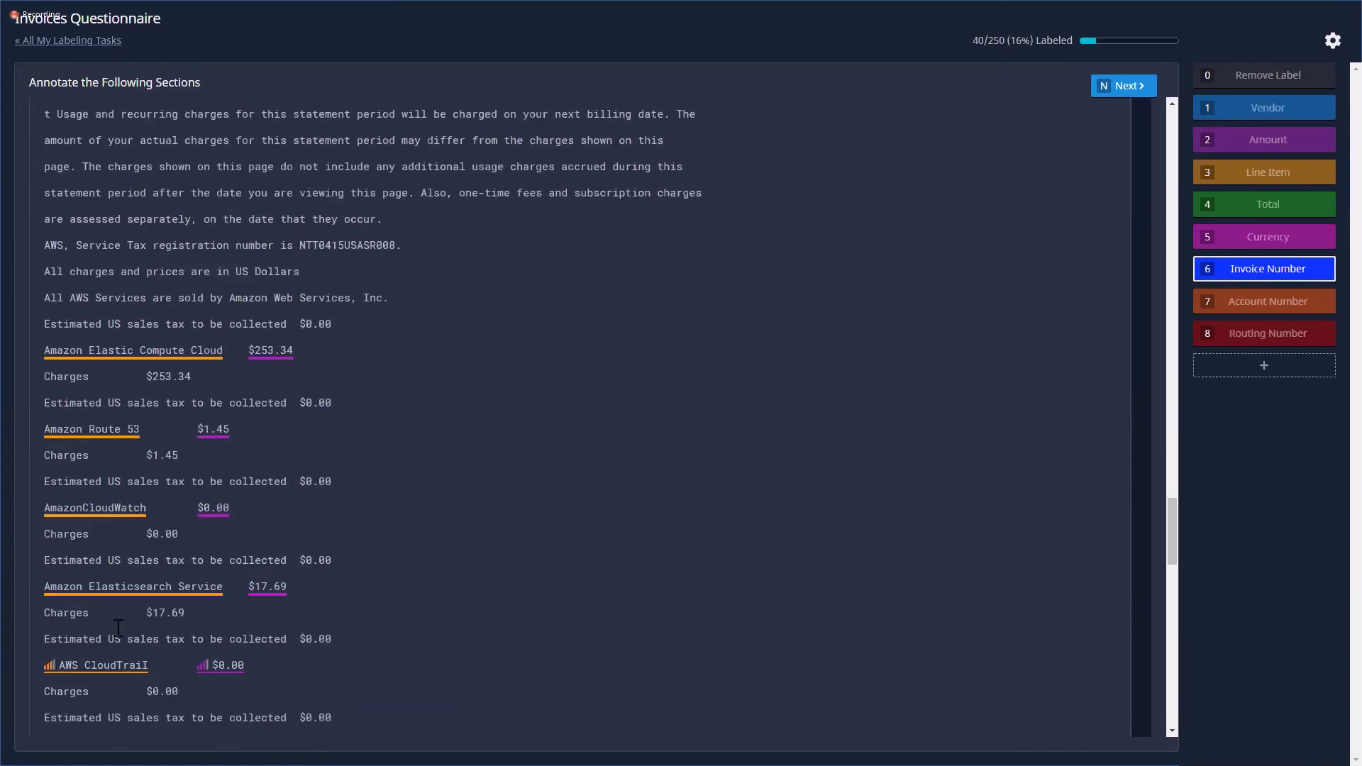
{"action": "left_click", "coordinate": [103, 665]}
{"action": "left_click", "coordinate": [162, 665]}
Accept WorkSpaces, CloudFront $0.18, Key Management, WorkDocs and Database Migration $52.56 line items.
{"action": "scroll", "coordinate": [1164, 737], "scroll_direction": "down", "scroll_amount": 7}
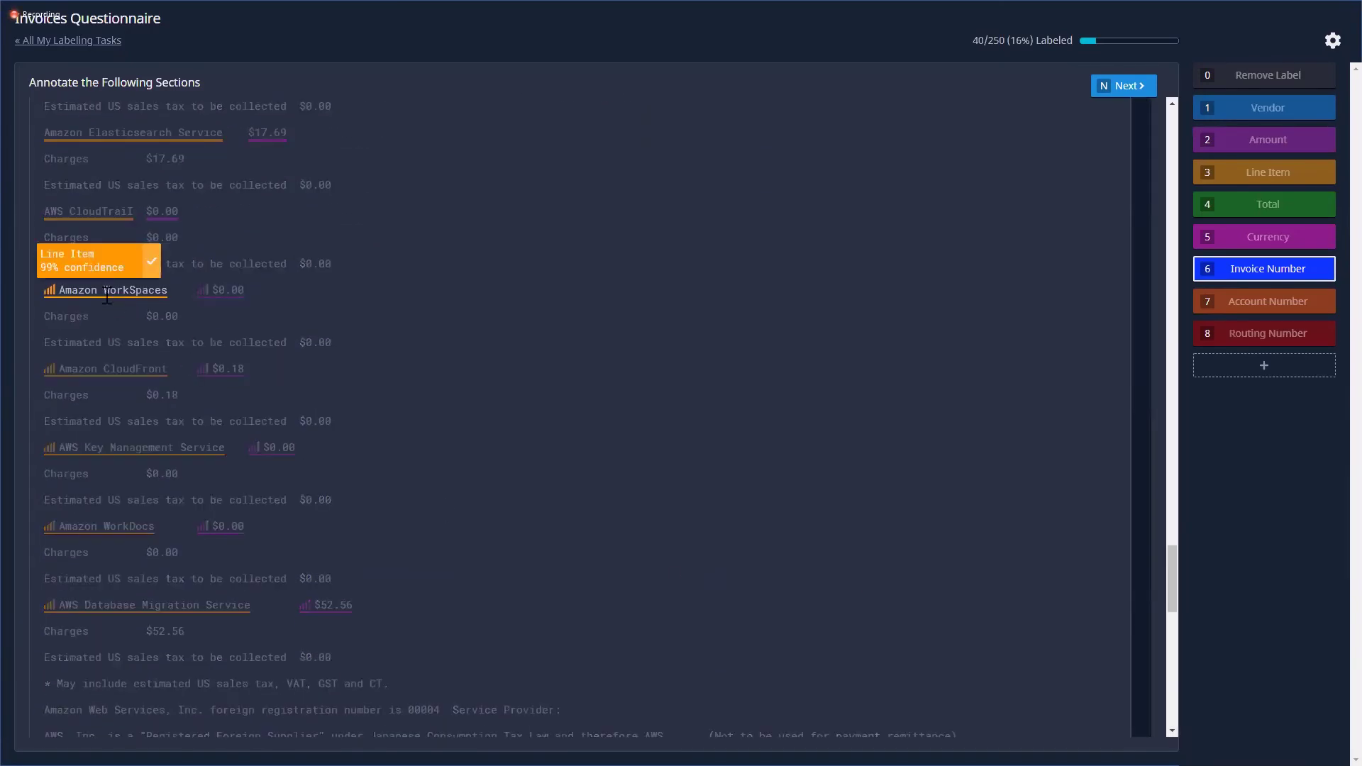
{"action": "left_click", "coordinate": [99, 289]}
{"action": "left_click", "coordinate": [213, 290]}
{"action": "left_click", "coordinate": [106, 369]}
{"action": "left_click", "coordinate": [223, 368]}
{"action": "left_click", "coordinate": [273, 447]}
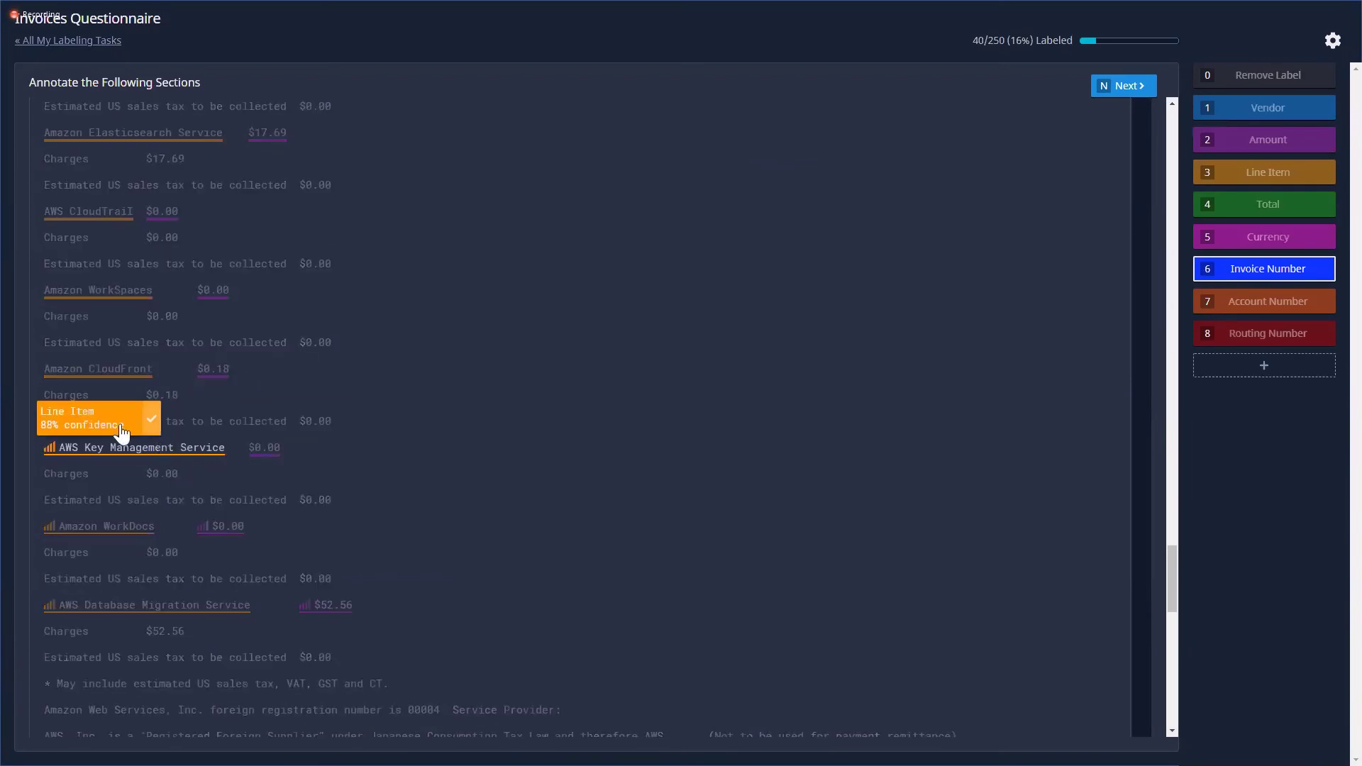
{"action": "left_click", "coordinate": [135, 447]}
{"action": "left_click", "coordinate": [106, 525]}
{"action": "left_click", "coordinate": [232, 498]}
{"action": "left_click", "coordinate": [110, 581]}
{"action": "left_click", "coordinate": [298, 589]}
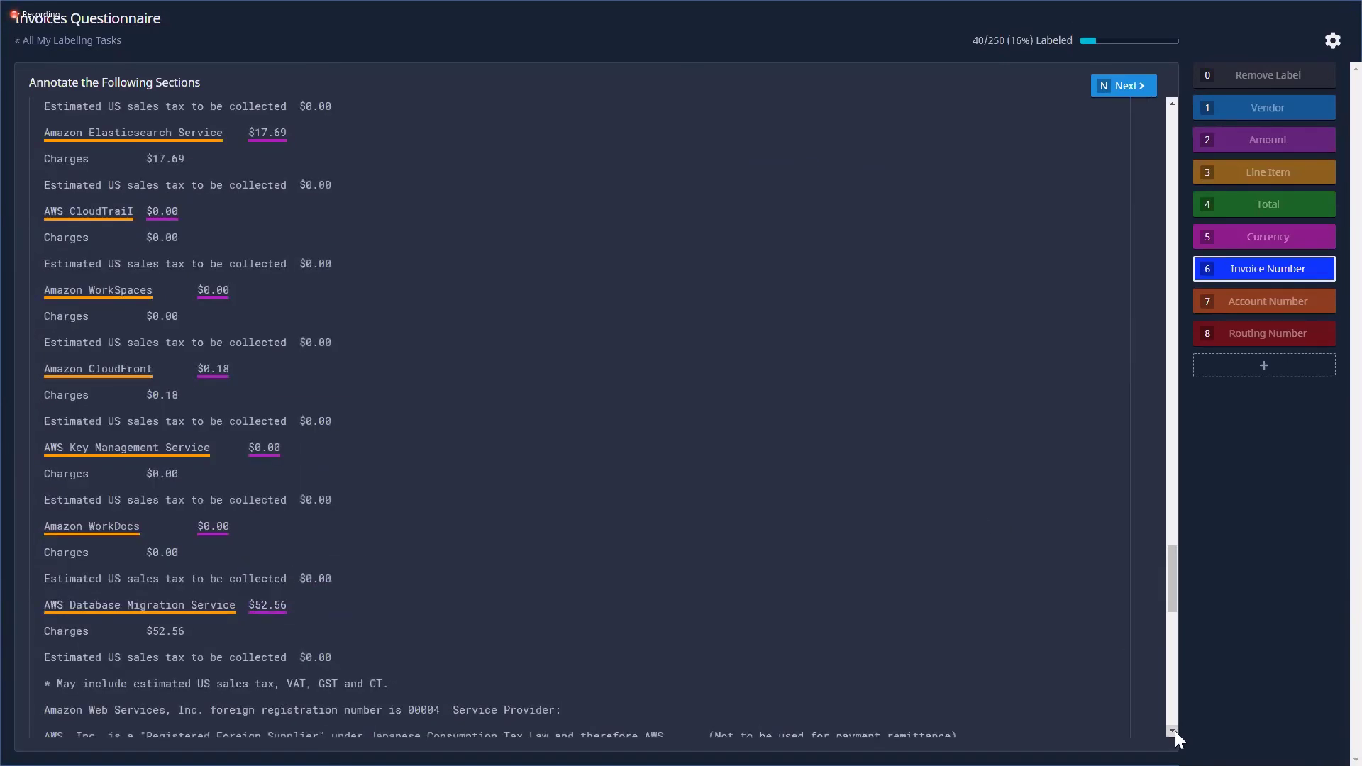
{"action": "scroll", "coordinate": [1175, 731], "scroll_direction": "down", "scroll_amount": 9}
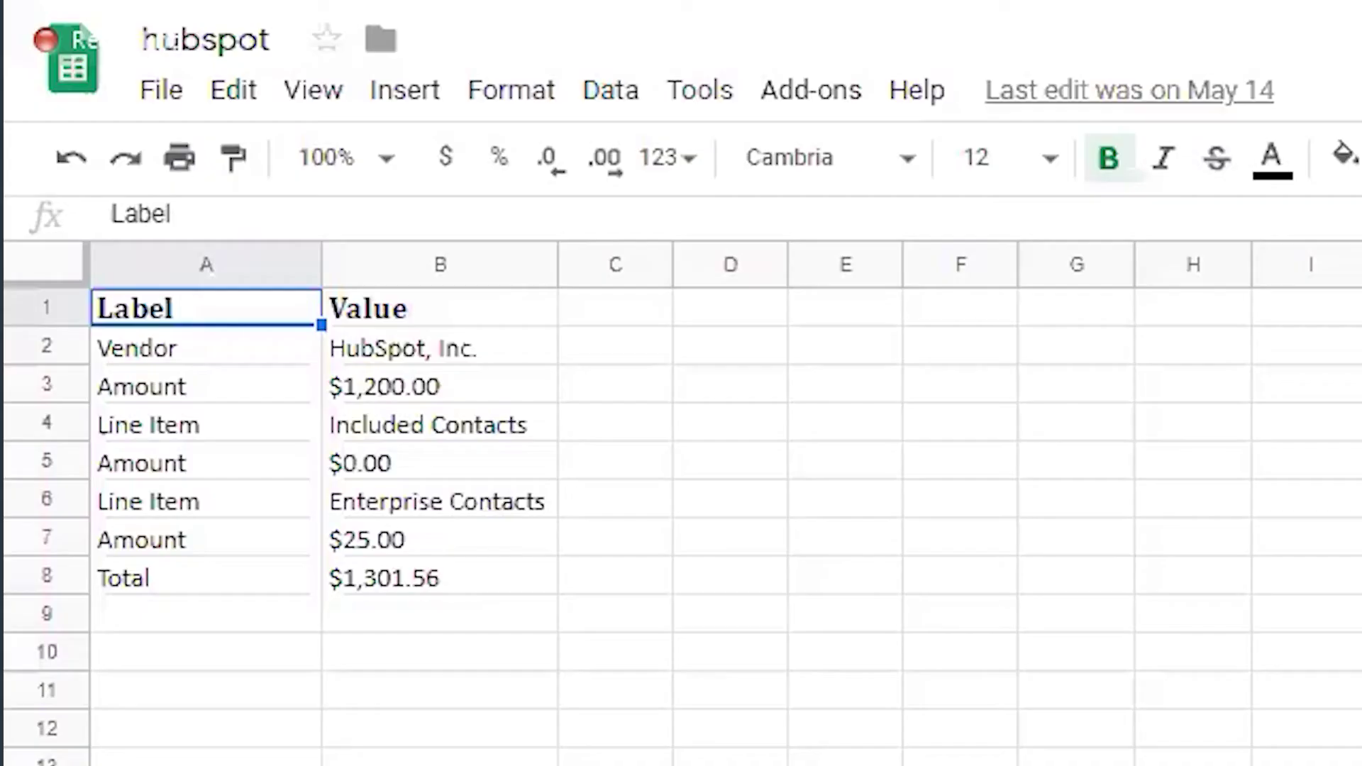